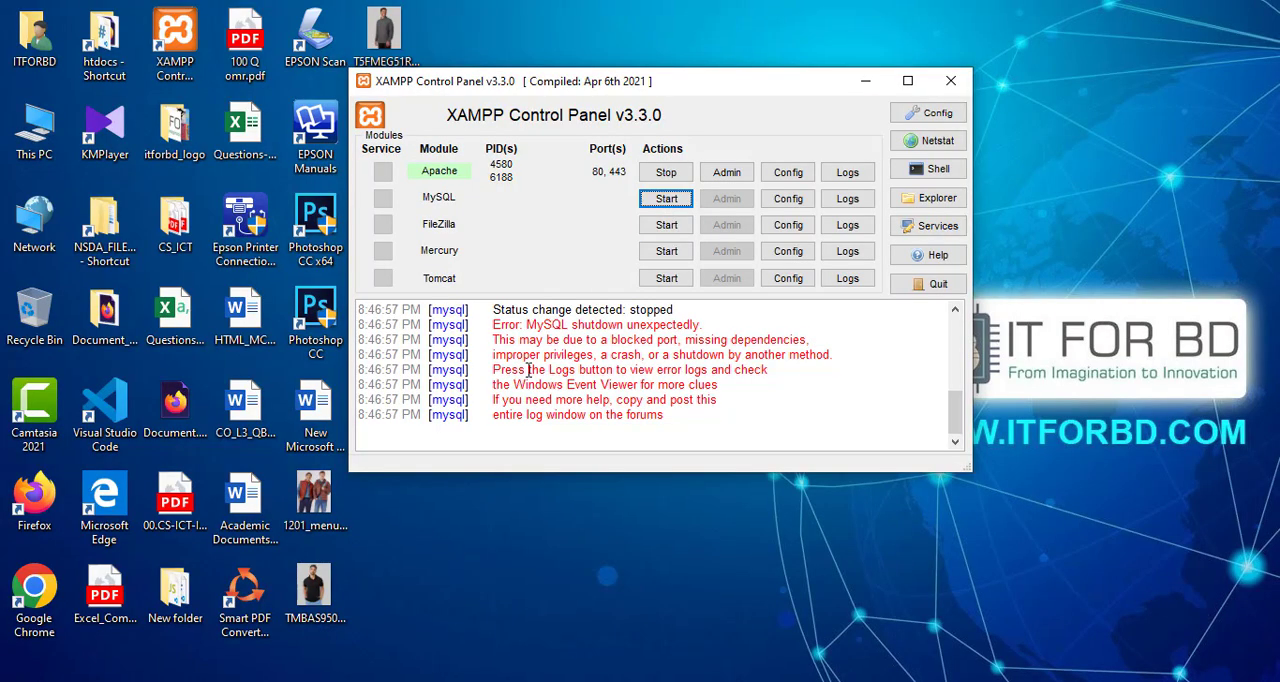
- Highlight the MySQL shutdown error in the XAMPP log to read it
{"action": "left_click_drag", "start_coordinate": [494, 331], "coordinate": [676, 414]}
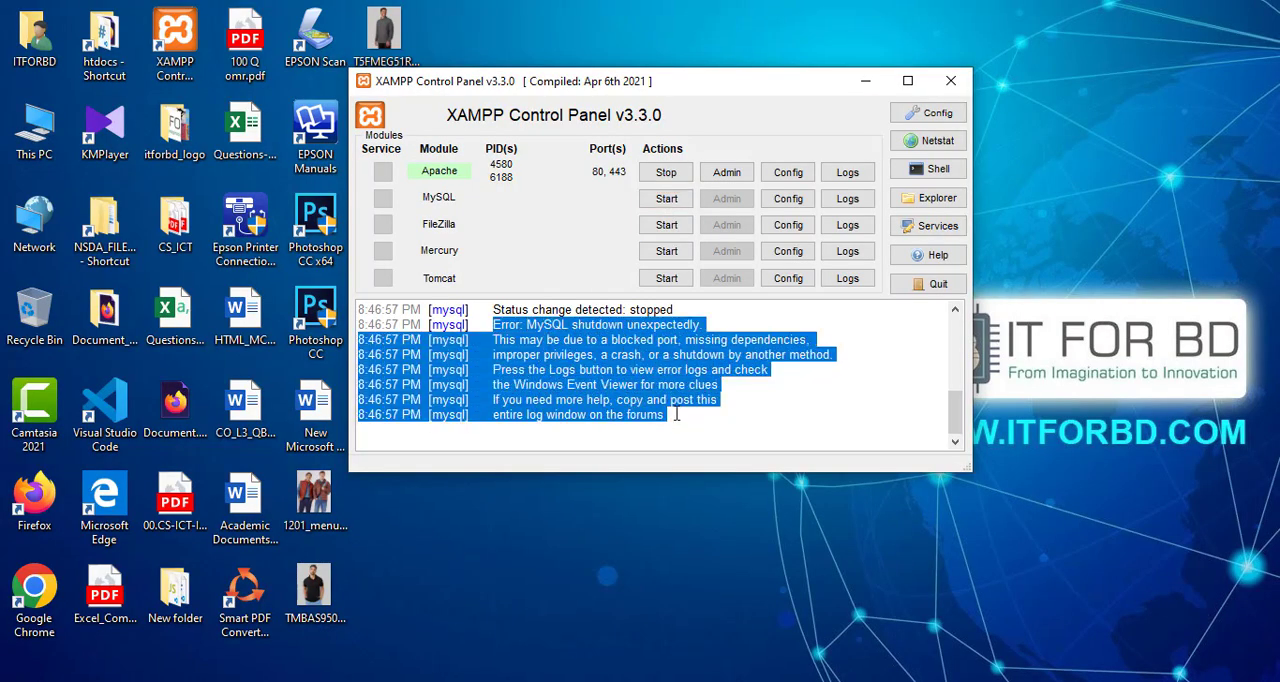
{"action": "left_click", "coordinate": [748, 397]}
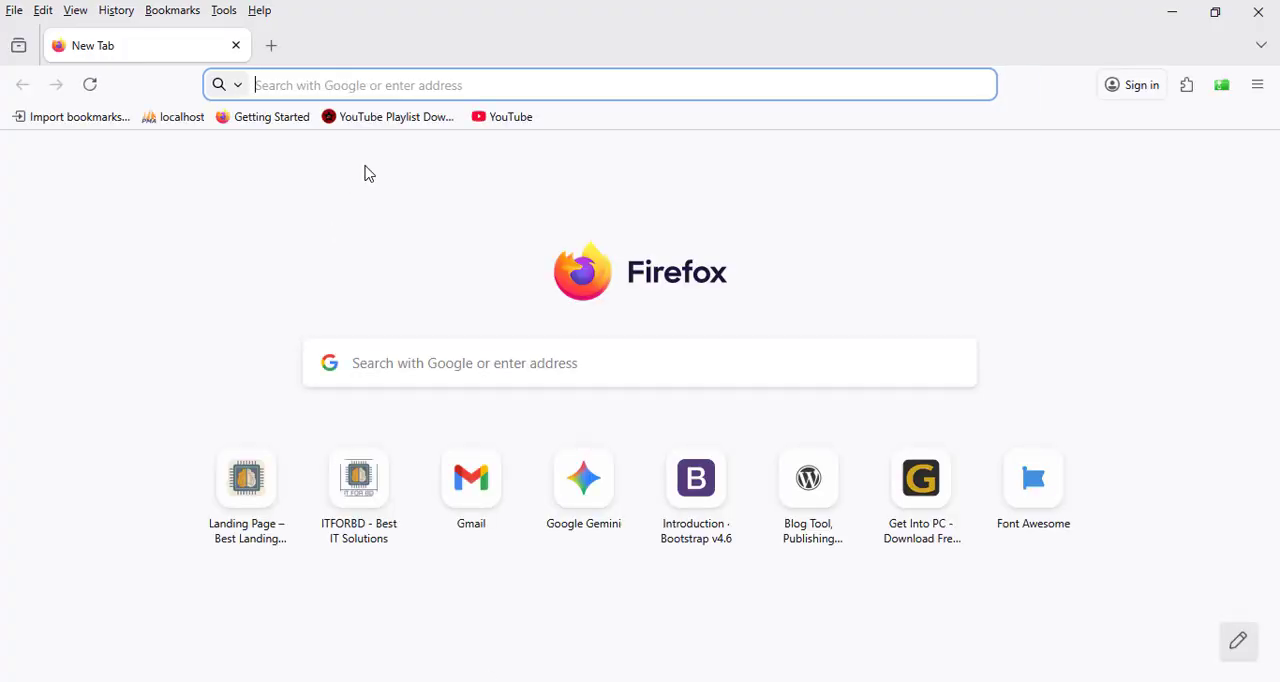
- Switch to Firefox, load localhost/my-shop/ to check the site's database connection, and minimize the browser
{"action": "type", "text": "localhost/"}
{"action": "key", "text": "Right"}
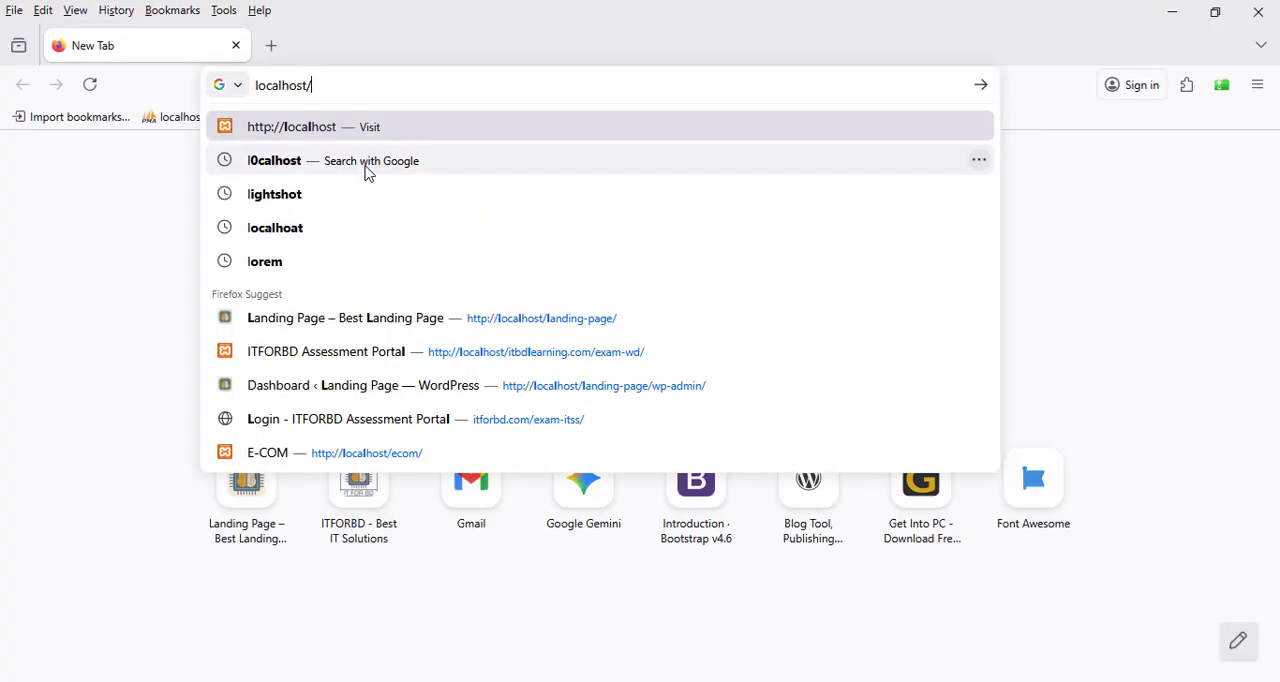
{"action": "type", "text": "my-shop/"}
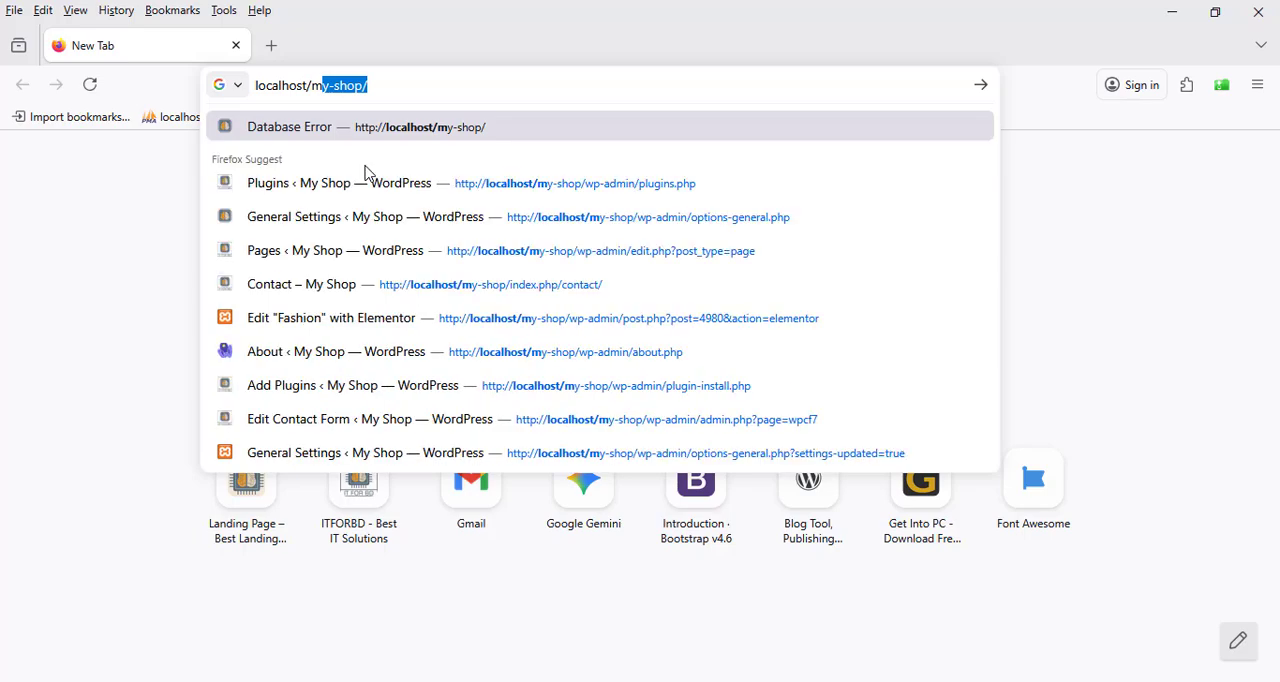
{"action": "key", "text": "Return"}
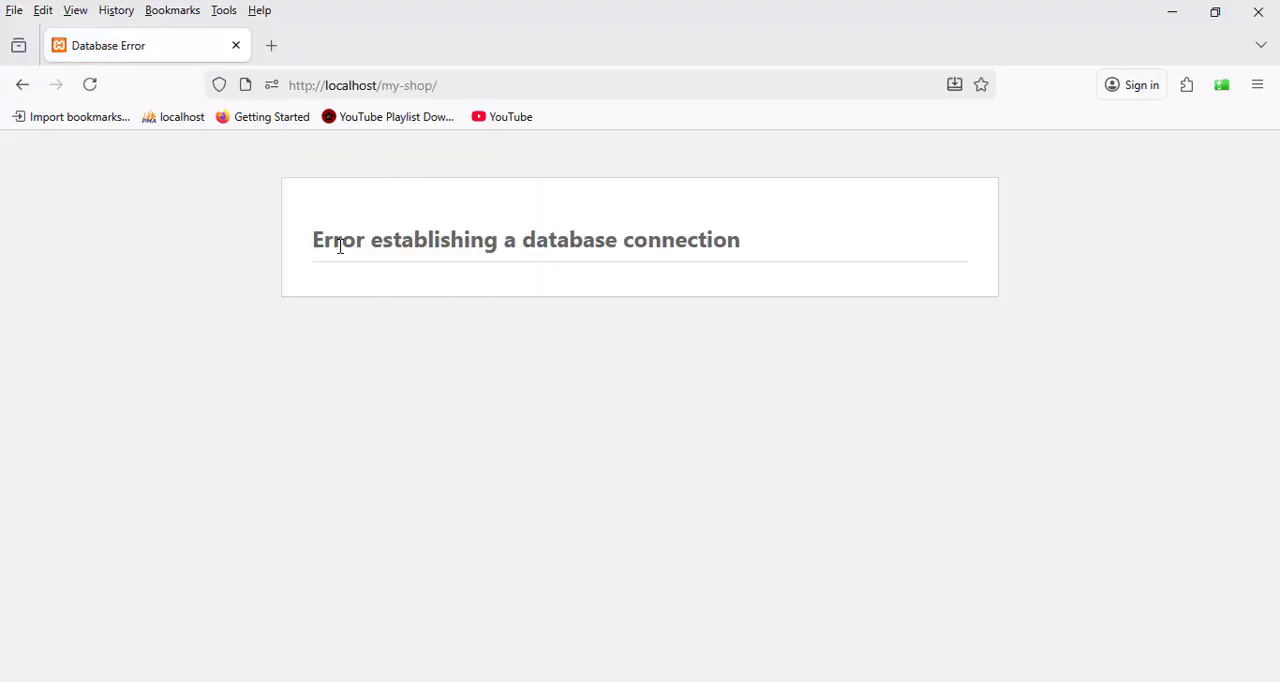
{"action": "left_click_drag", "start_coordinate": [340, 246], "coordinate": [766, 251]}
{"action": "left_click", "coordinate": [805, 249]}
{"action": "left_click", "coordinate": [1174, 12]}
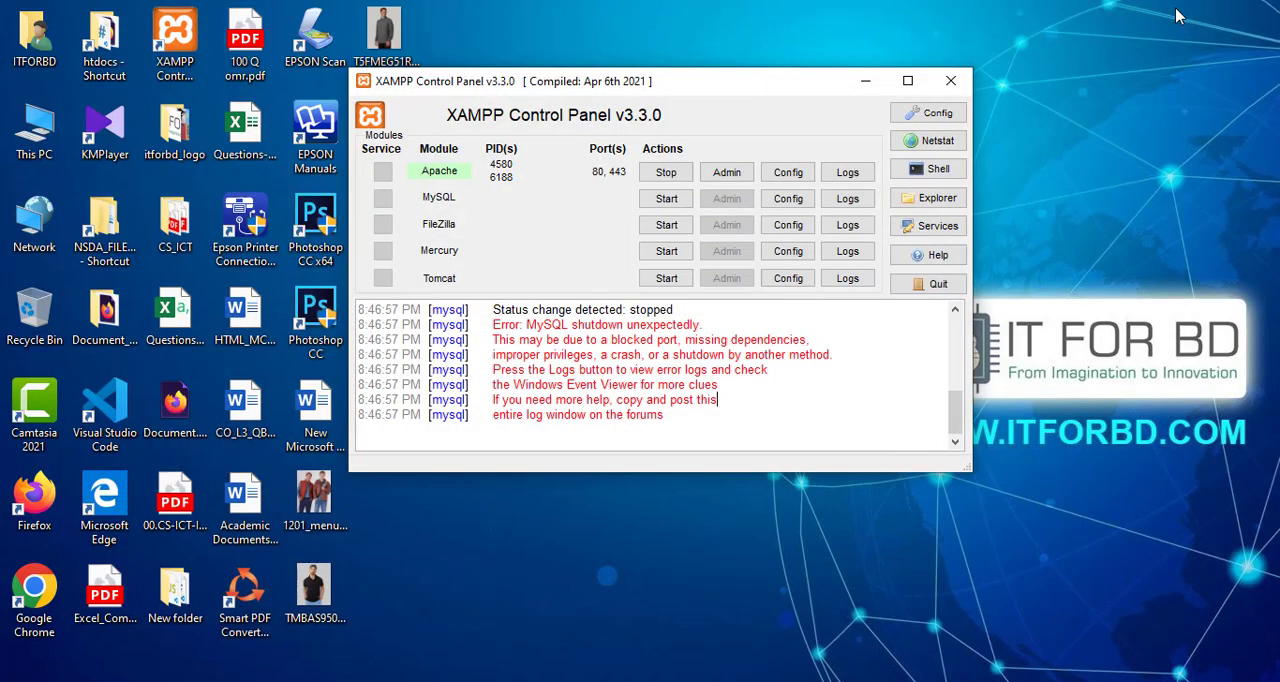
- Stop the Apache module and close the XAMPP Control Panel
{"action": "left_click", "coordinate": [666, 176]}
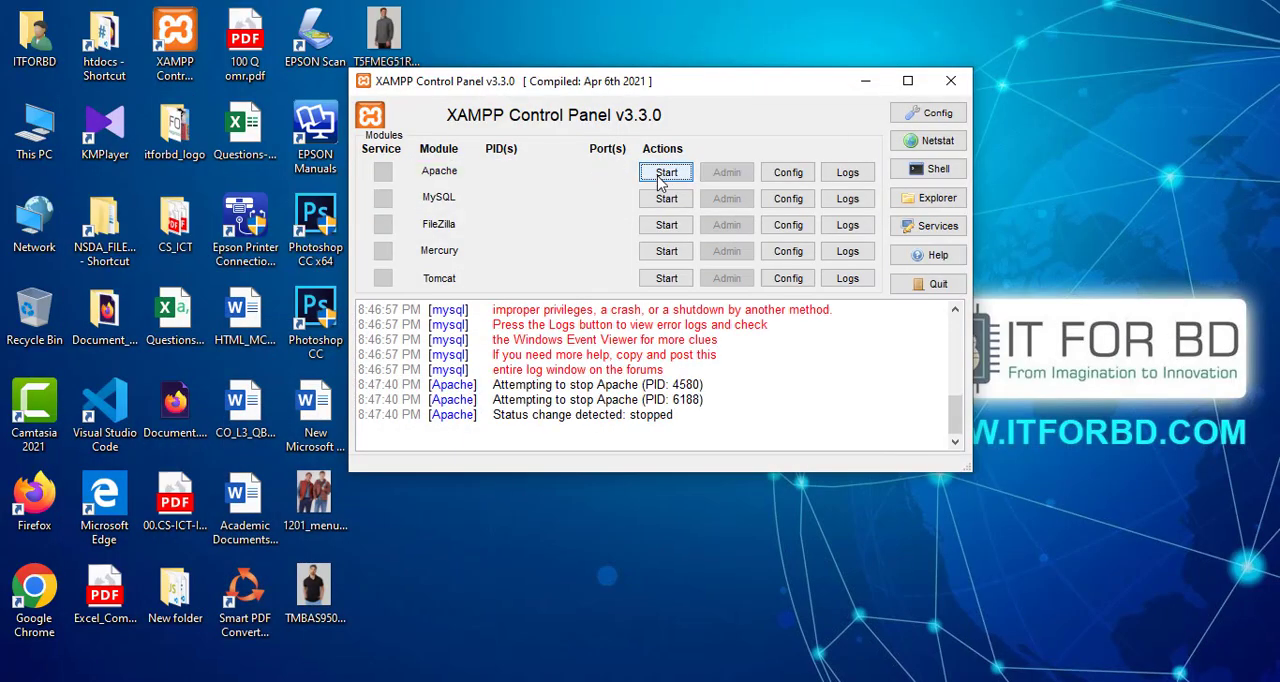
{"action": "left_click", "coordinate": [953, 81]}
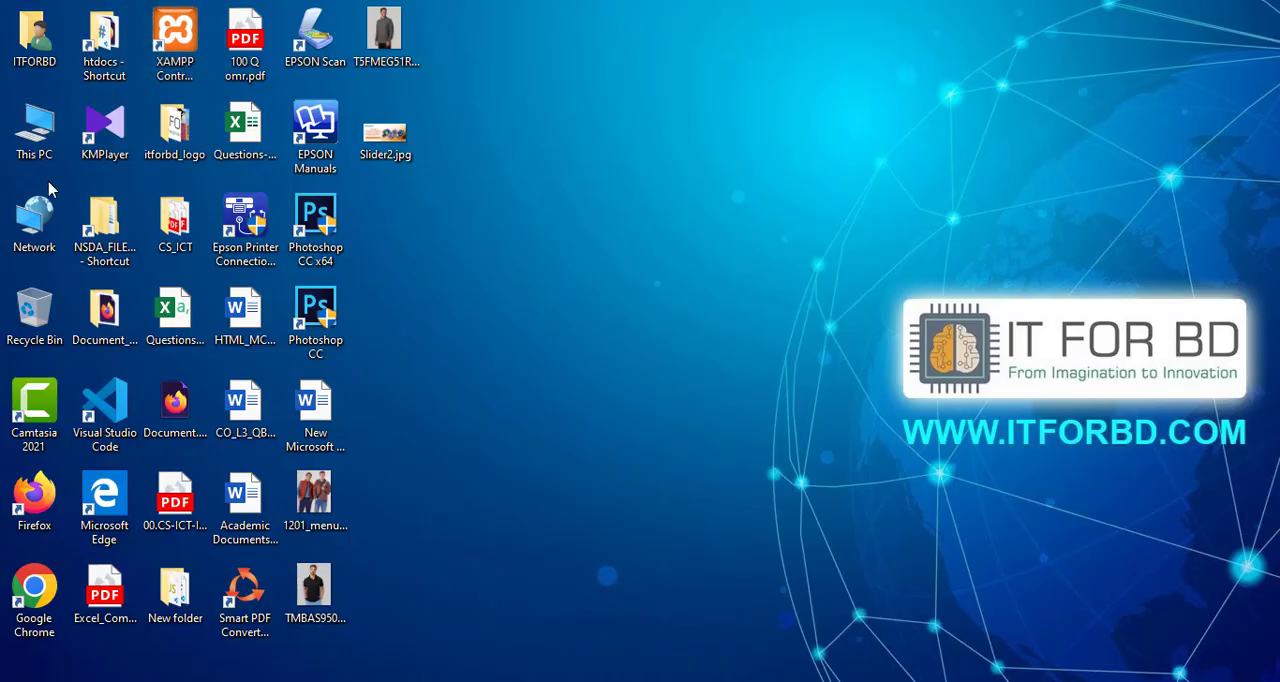
- Open the mysql folder inside the xampp folder on Local Disk (C:) in File Explorer
{"action": "double_click", "coordinate": [34, 130]}
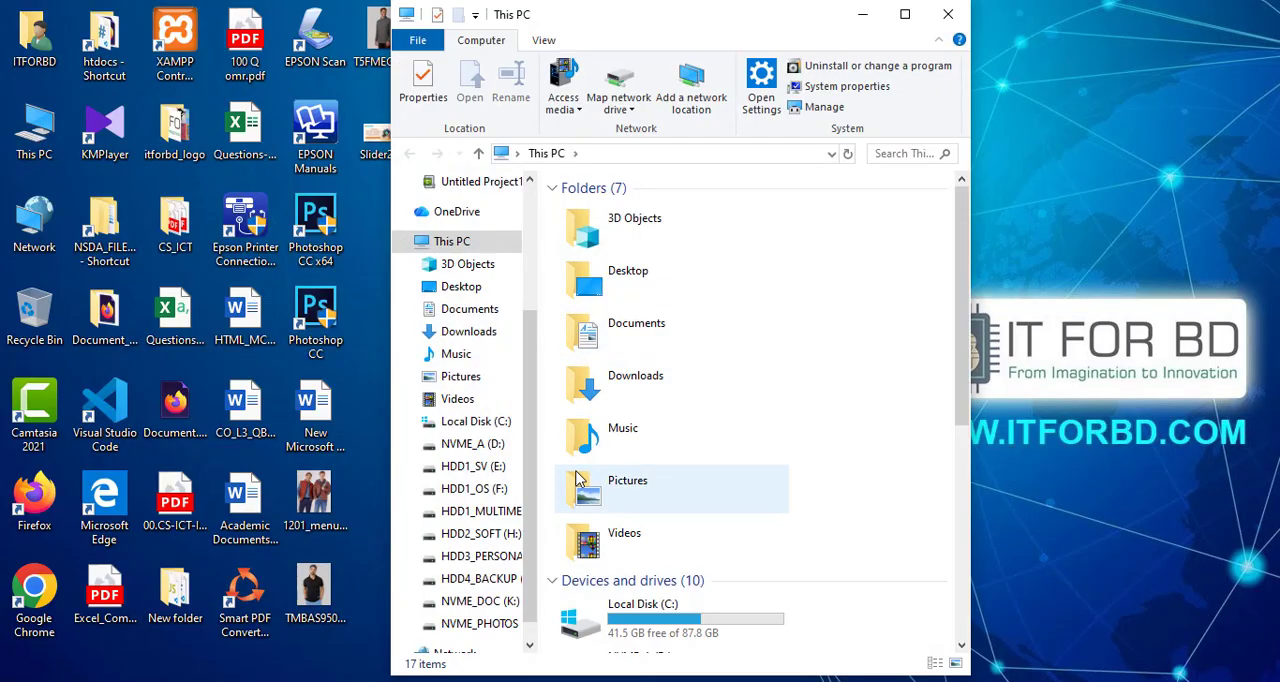
{"action": "scroll", "coordinate": [680, 334], "scroll_direction": "down", "scroll_amount": 5}
{"action": "scroll", "coordinate": [716, 326], "scroll_direction": "up", "scroll_amount": 3}
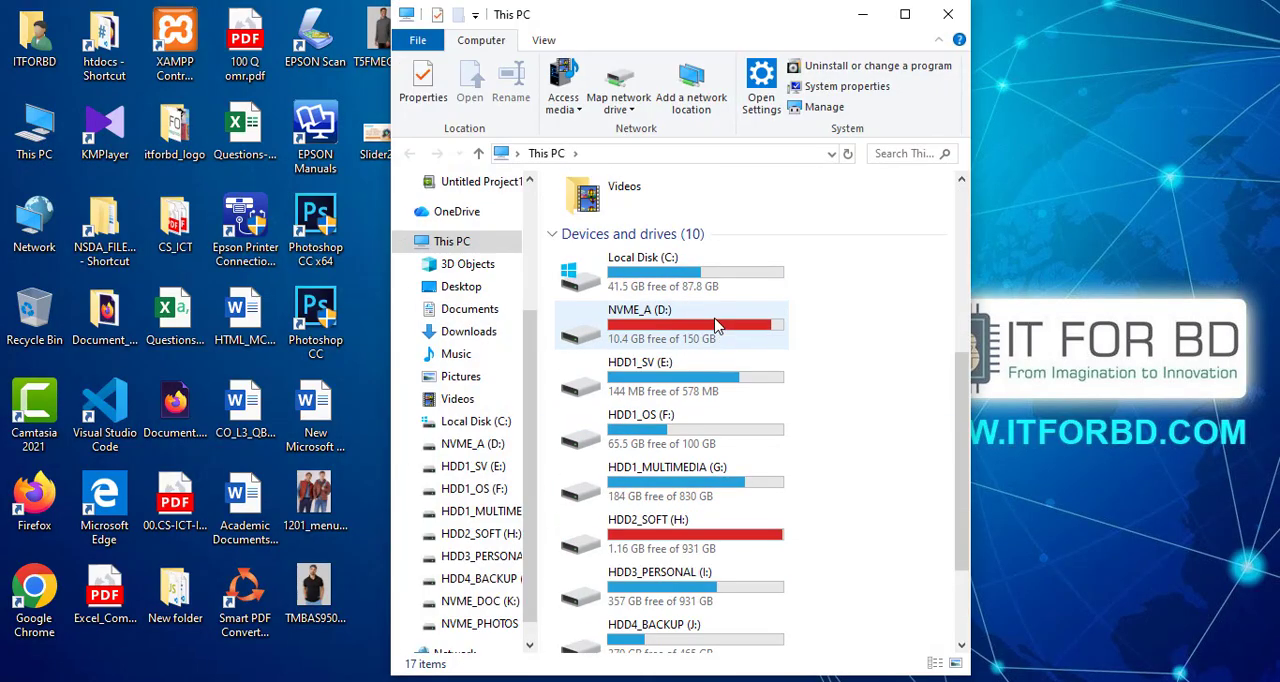
{"action": "double_click", "coordinate": [659, 270]}
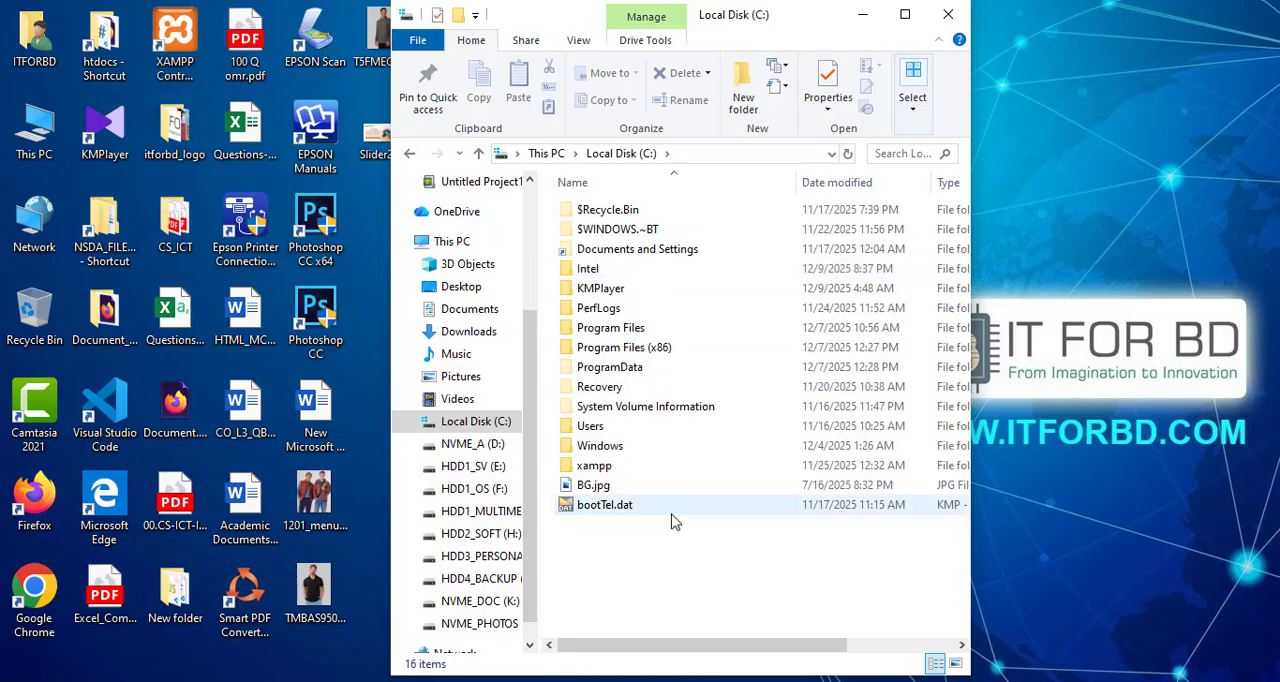
{"action": "double_click", "coordinate": [594, 468]}
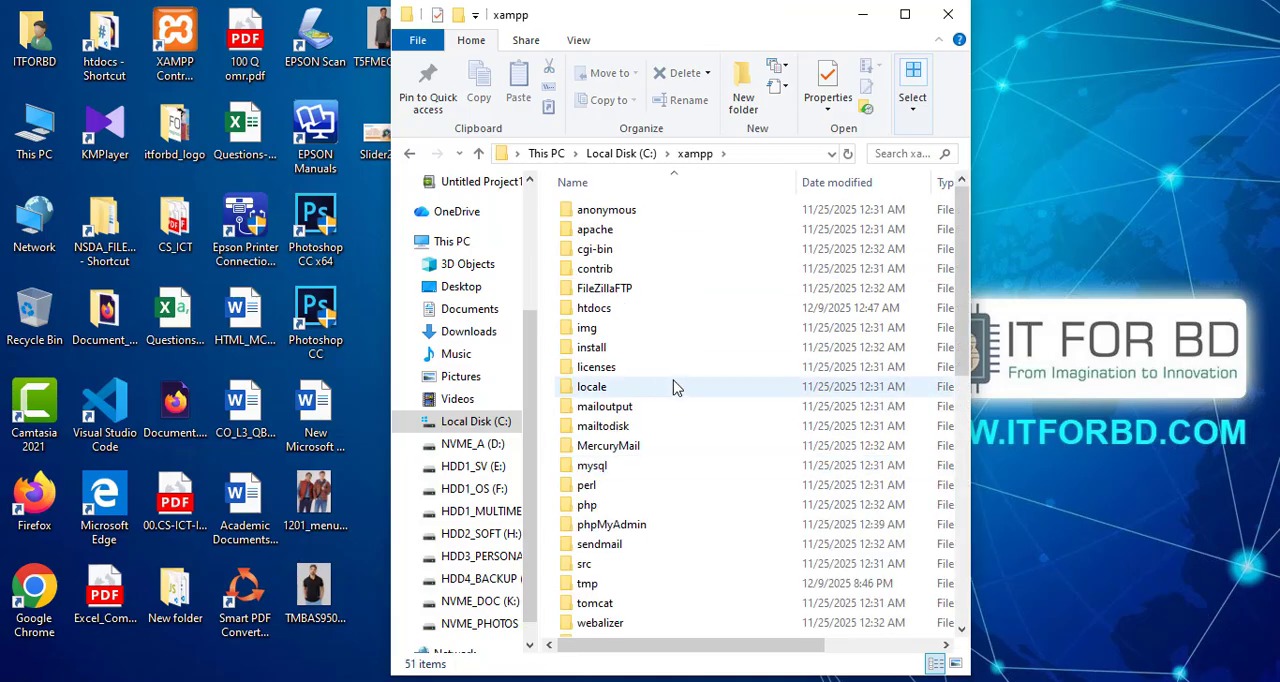
{"action": "double_click", "coordinate": [596, 470]}
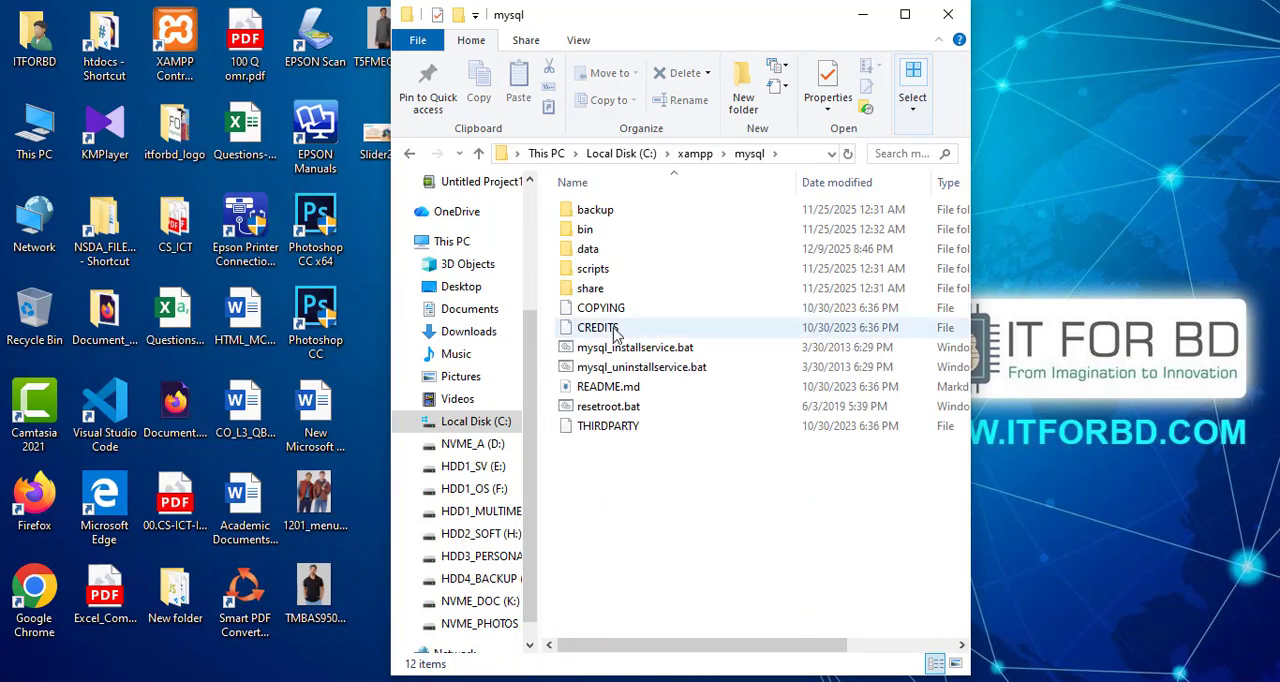
- Make a backup copy of the data folder within the mysql folder
{"action": "right_click", "coordinate": [590, 254]}
{"action": "left_click", "coordinate": [697, 576]}
{"action": "right_click", "coordinate": [701, 536]}
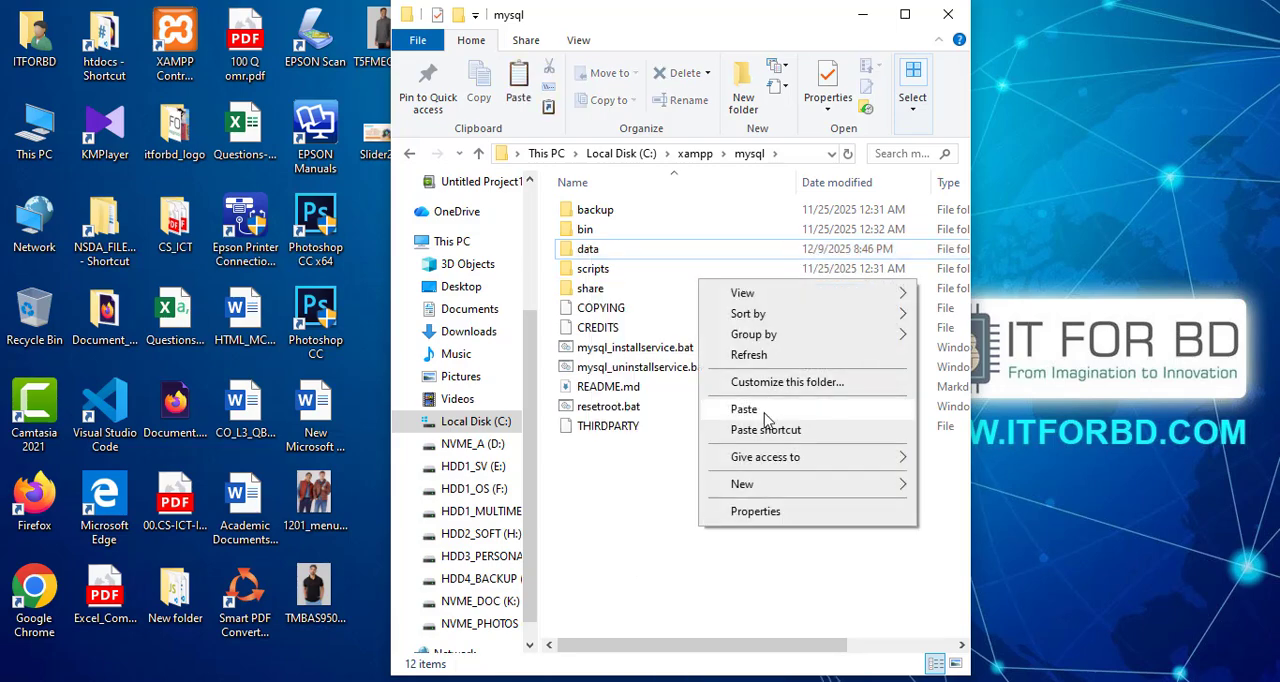
{"action": "left_click", "coordinate": [745, 409]}
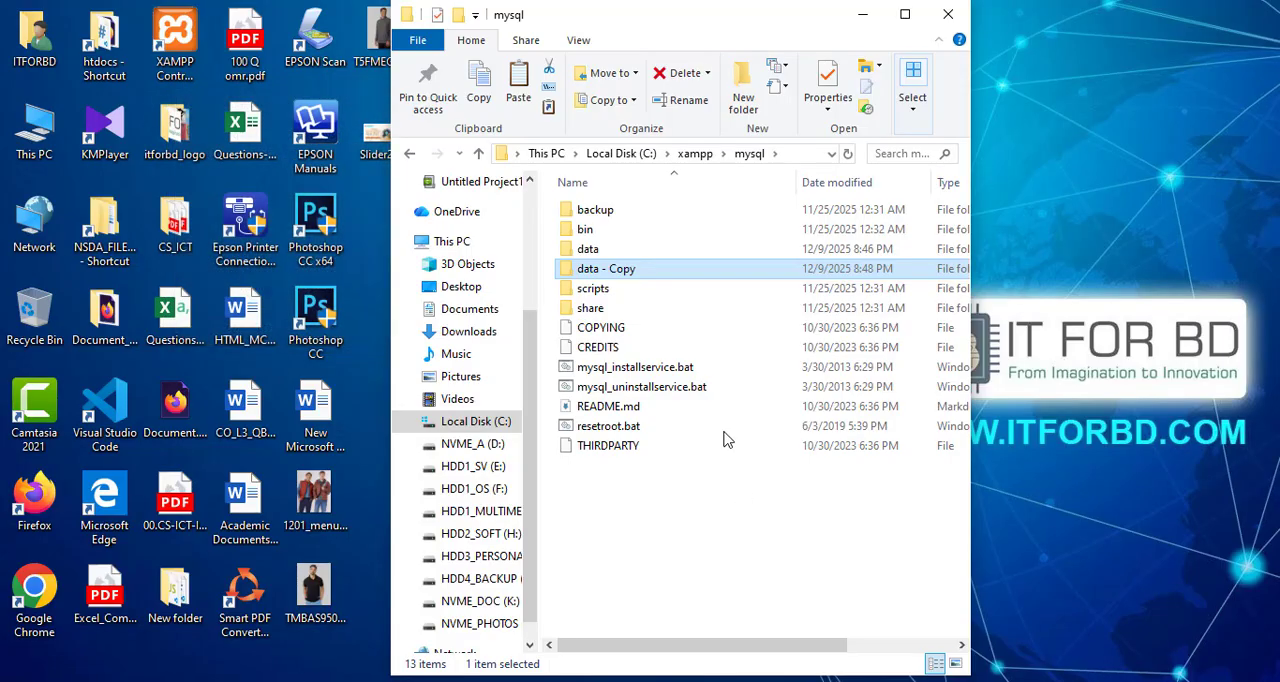
- Rename the copied data folder to "data - old"
{"action": "right_click", "coordinate": [614, 278]}
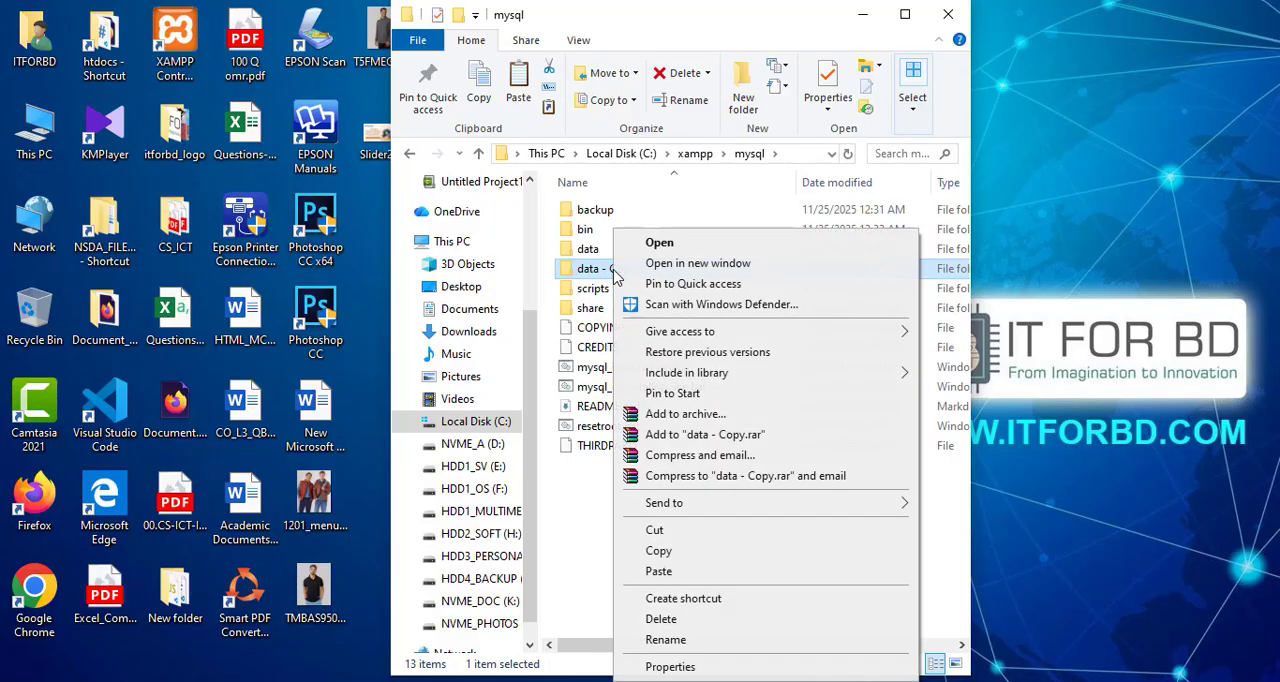
{"action": "left_click", "coordinate": [694, 634]}
{"action": "left_click_drag", "start_coordinate": [610, 269], "coordinate": [645, 272]}
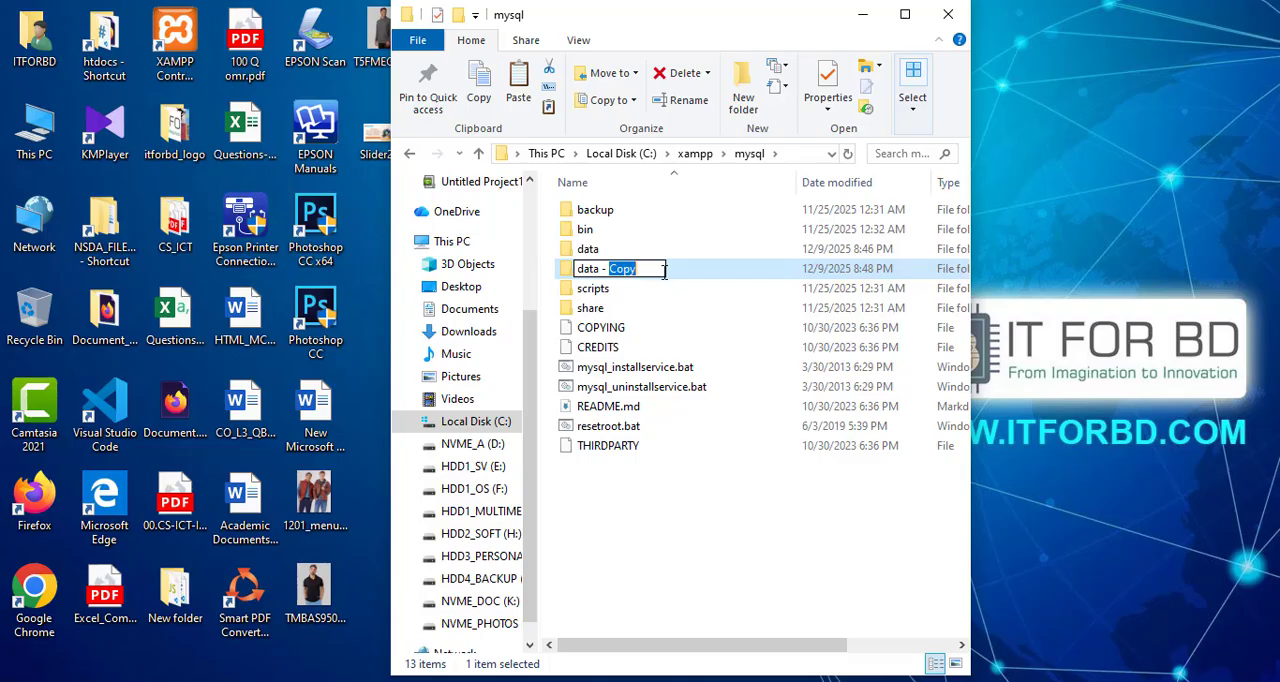
{"action": "type", "text": "o"}
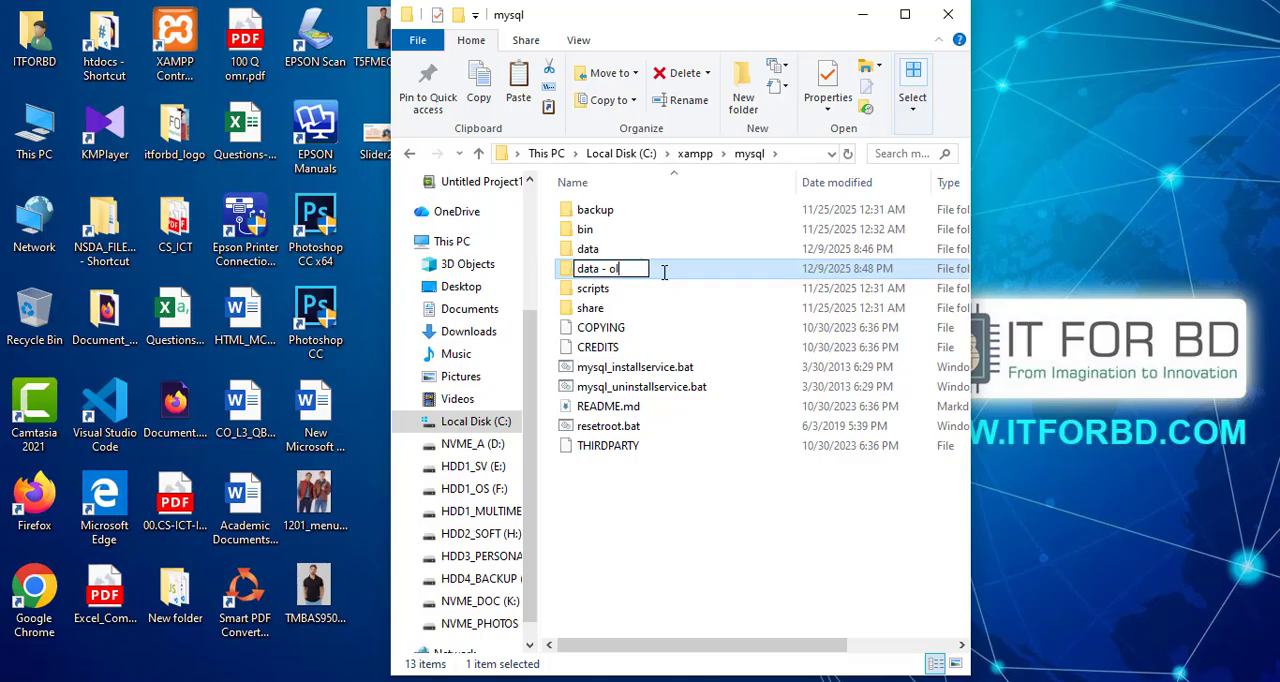
{"action": "left_click", "coordinate": [729, 551]}
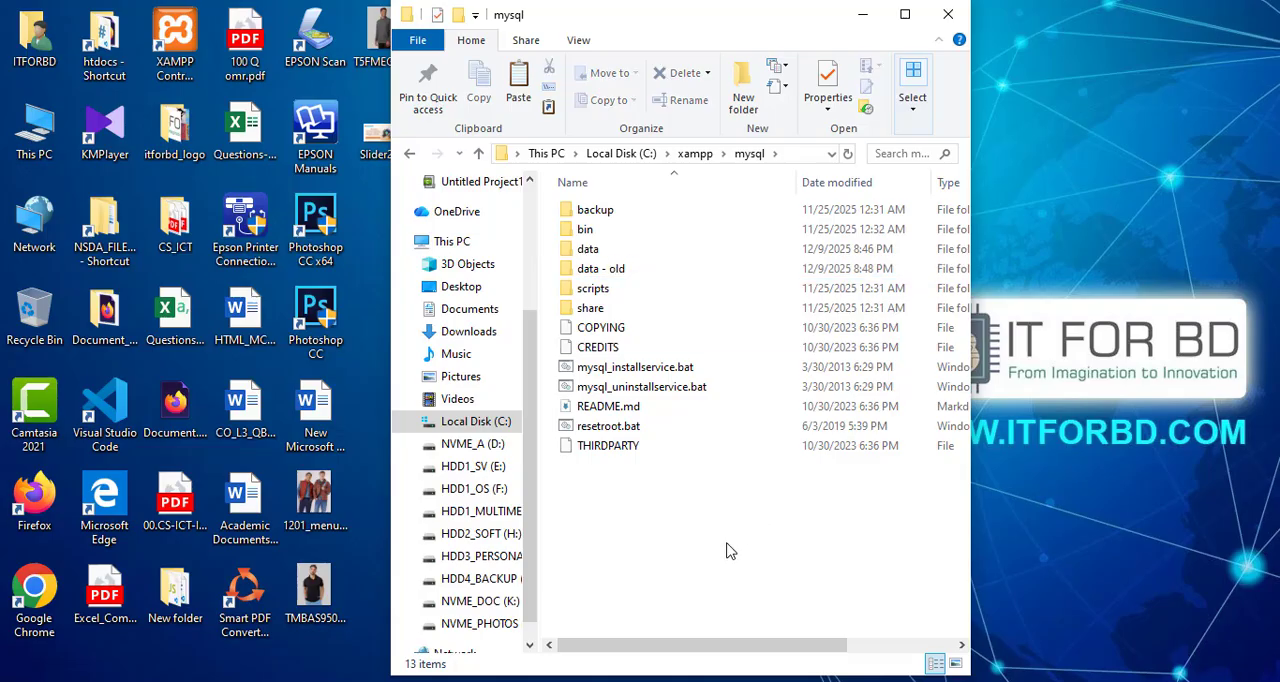
- Delete the mysql, performance_schema, phpmyadmin and test folders from the original data folder
{"action": "left_click", "coordinate": [586, 254]}
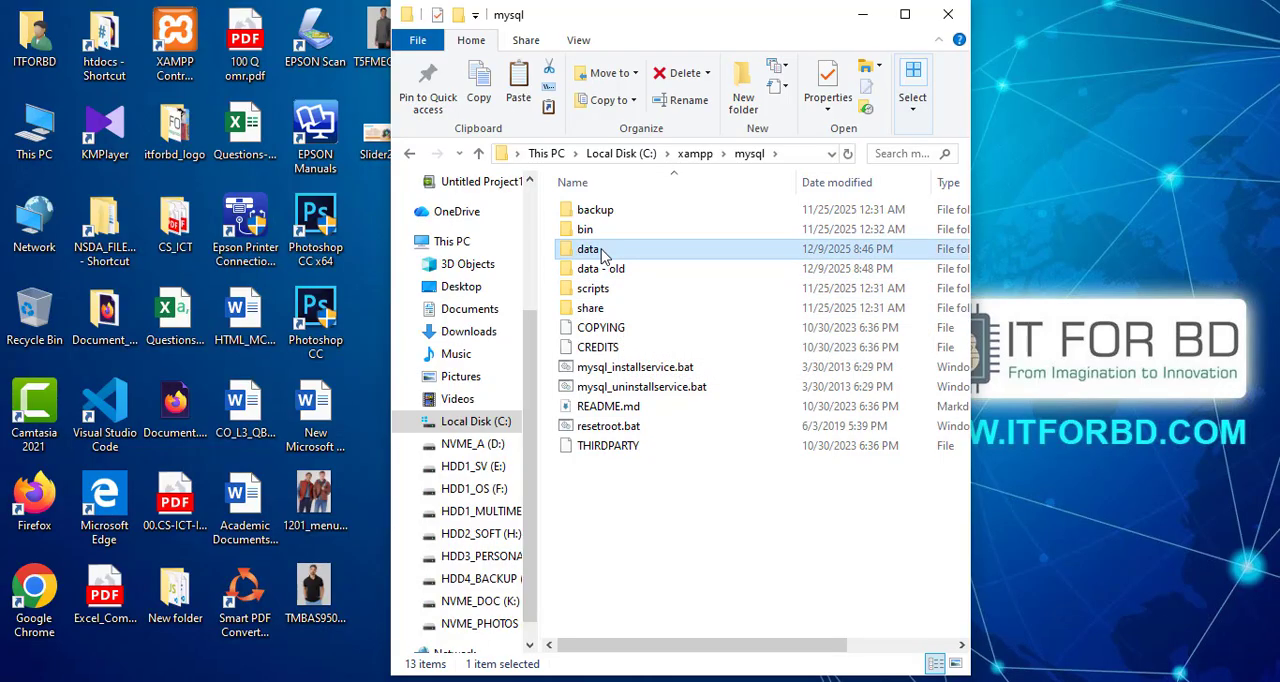
{"action": "double_click", "coordinate": [596, 252]}
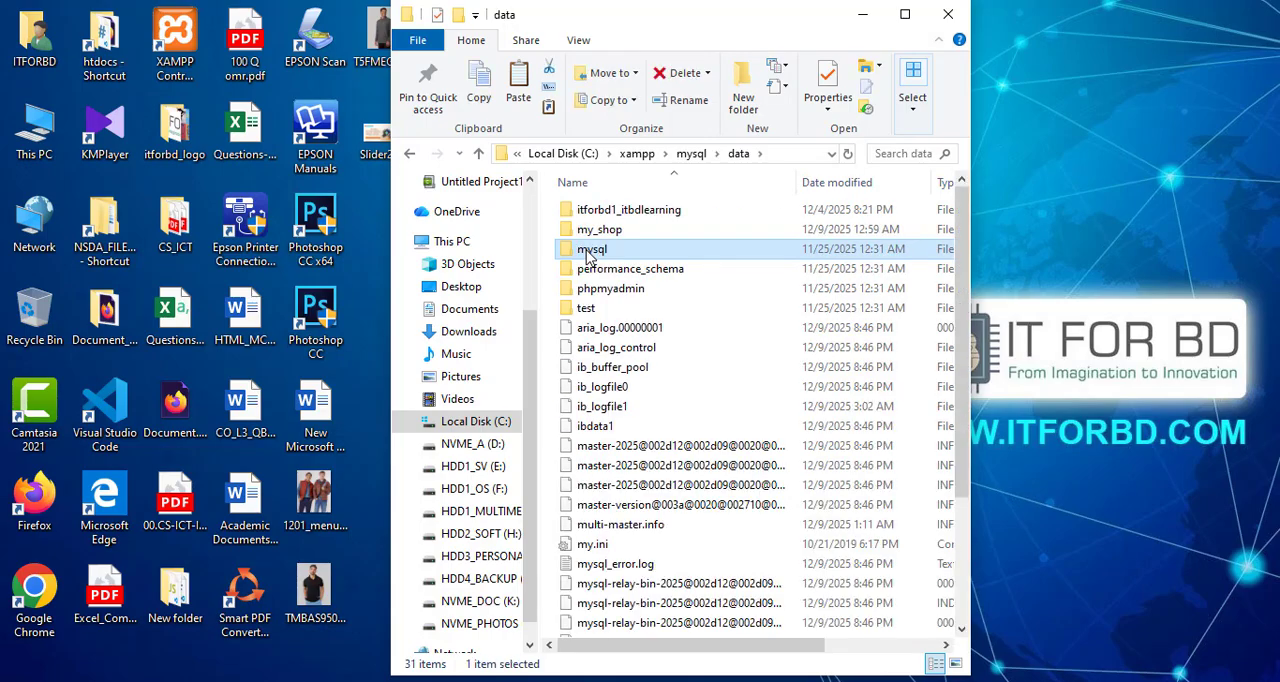
{"action": "left_click", "coordinate": [478, 153]}
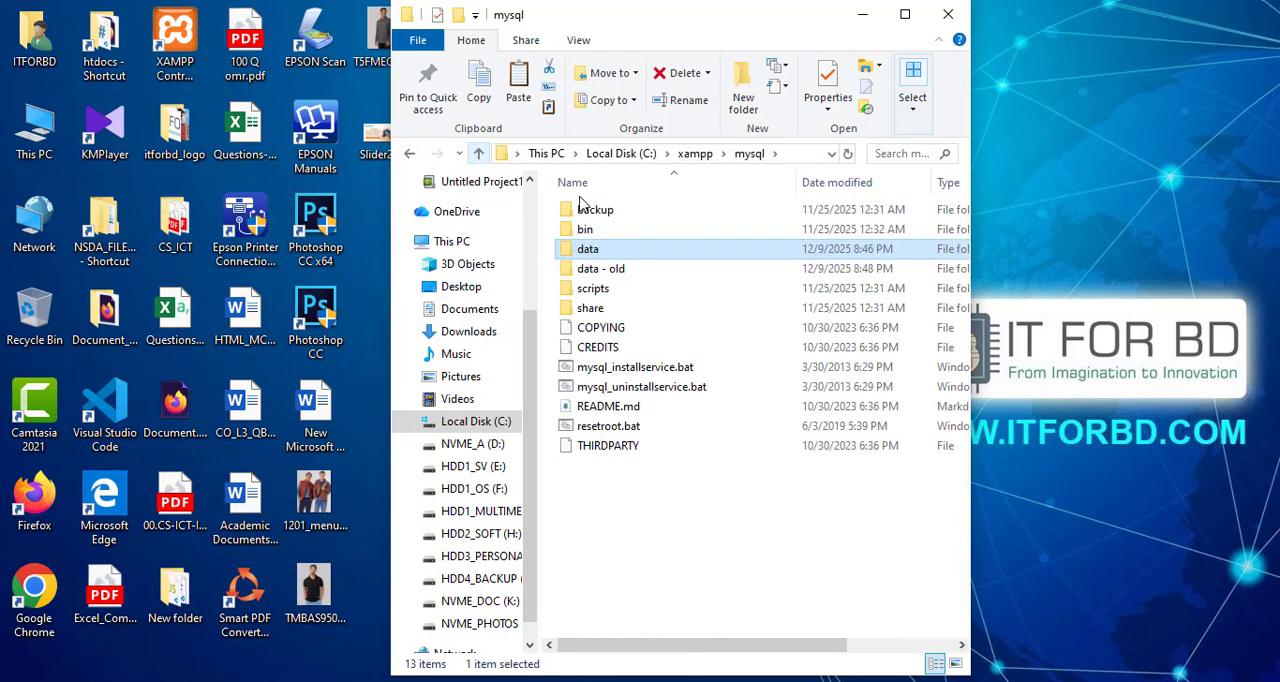
{"action": "left_click", "coordinate": [595, 271]}
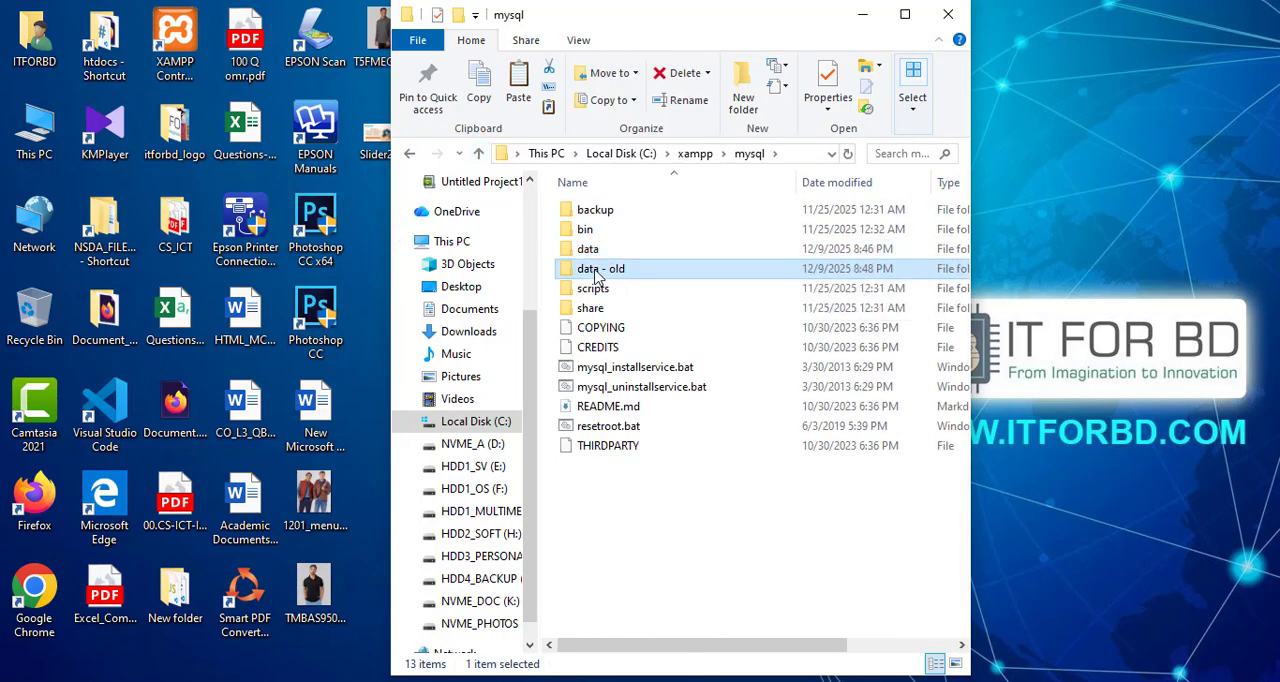
{"action": "double_click", "coordinate": [585, 250]}
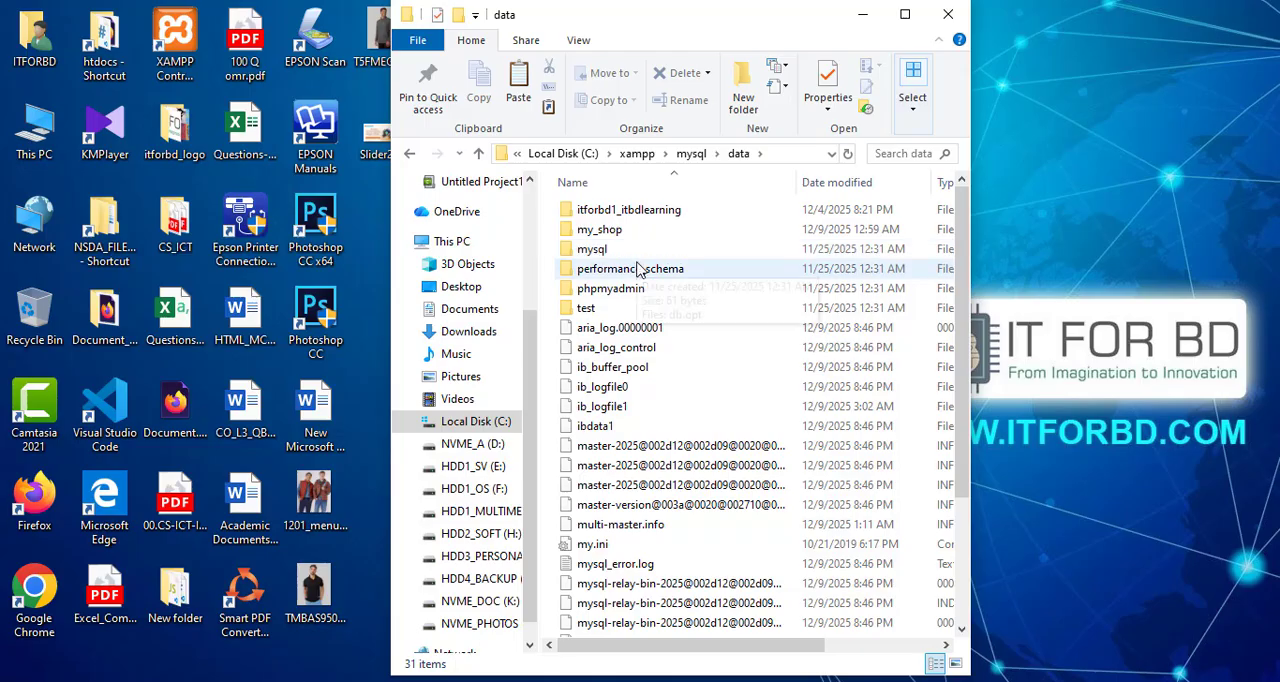
{"action": "left_click", "coordinate": [596, 252]}
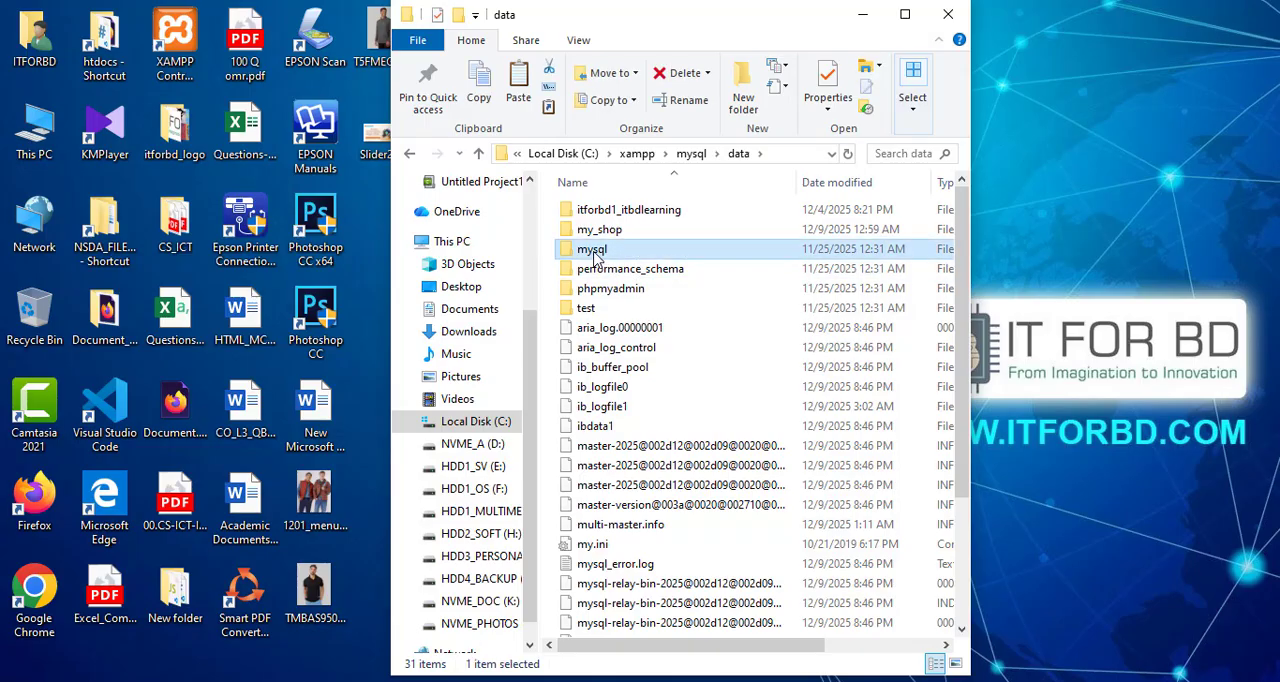
{"action": "left_click", "coordinate": [605, 272], "text": "ctrl"}
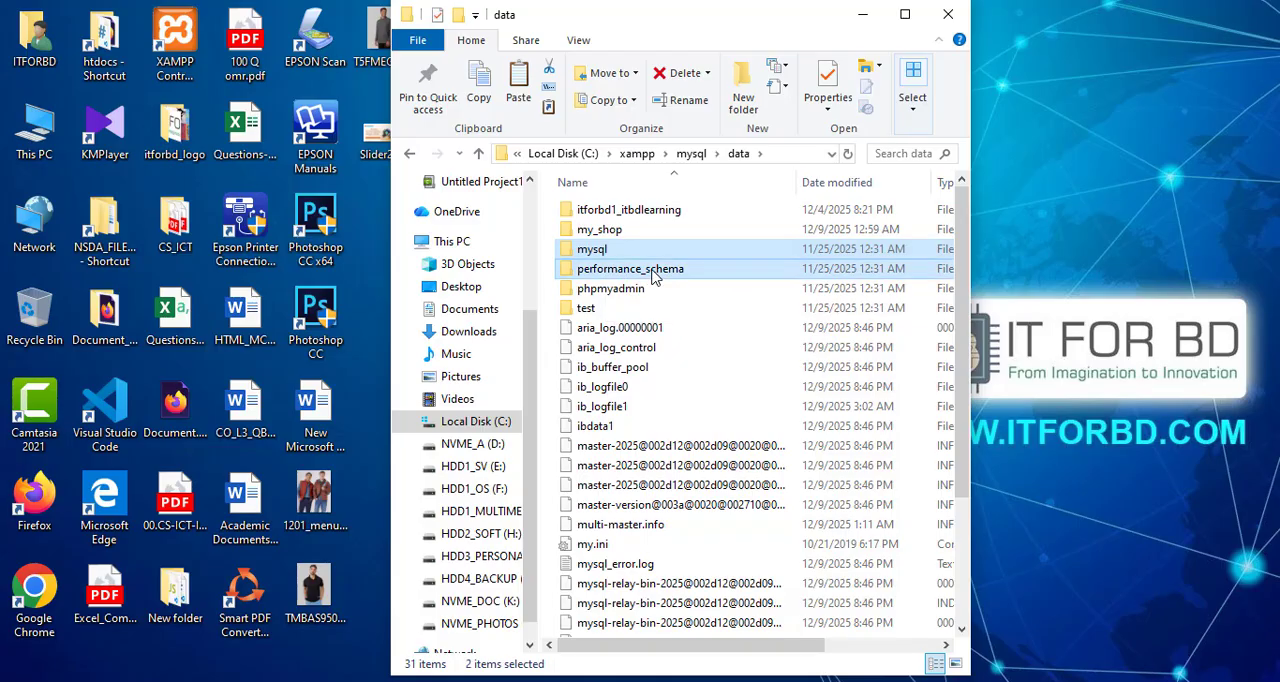
{"action": "left_click", "coordinate": [615, 297], "text": "ctrl"}
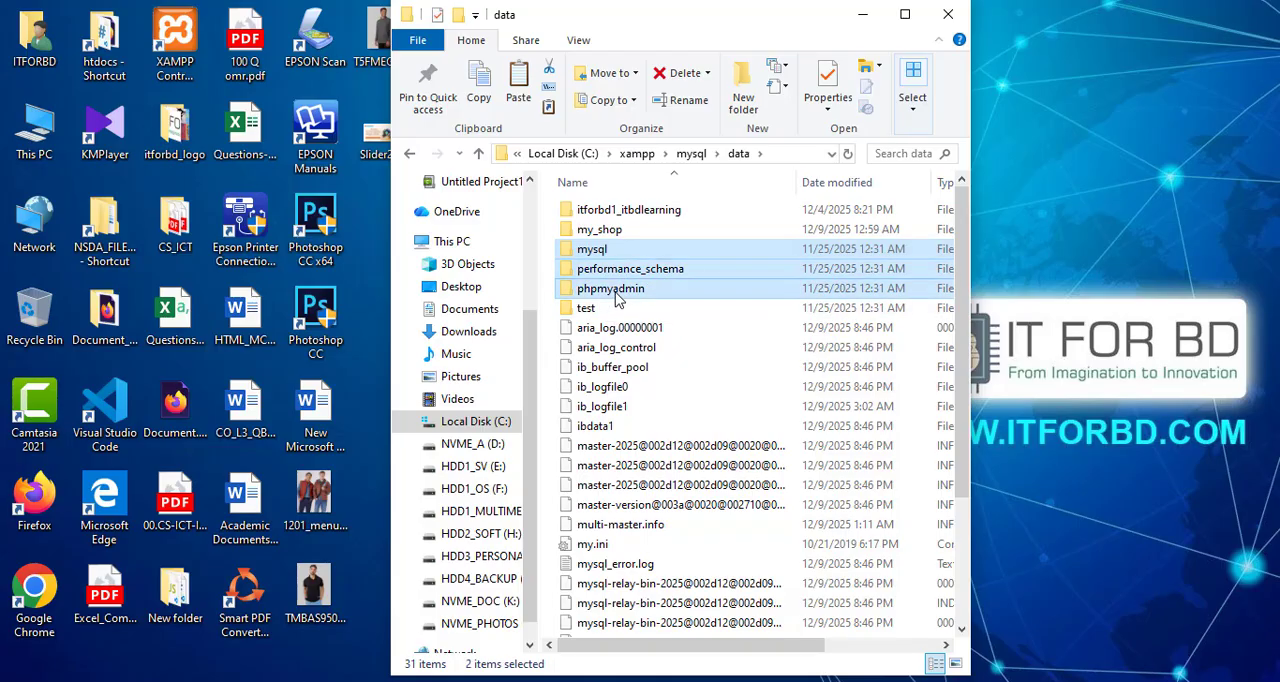
{"action": "left_click", "coordinate": [587, 309], "text": "ctrl"}
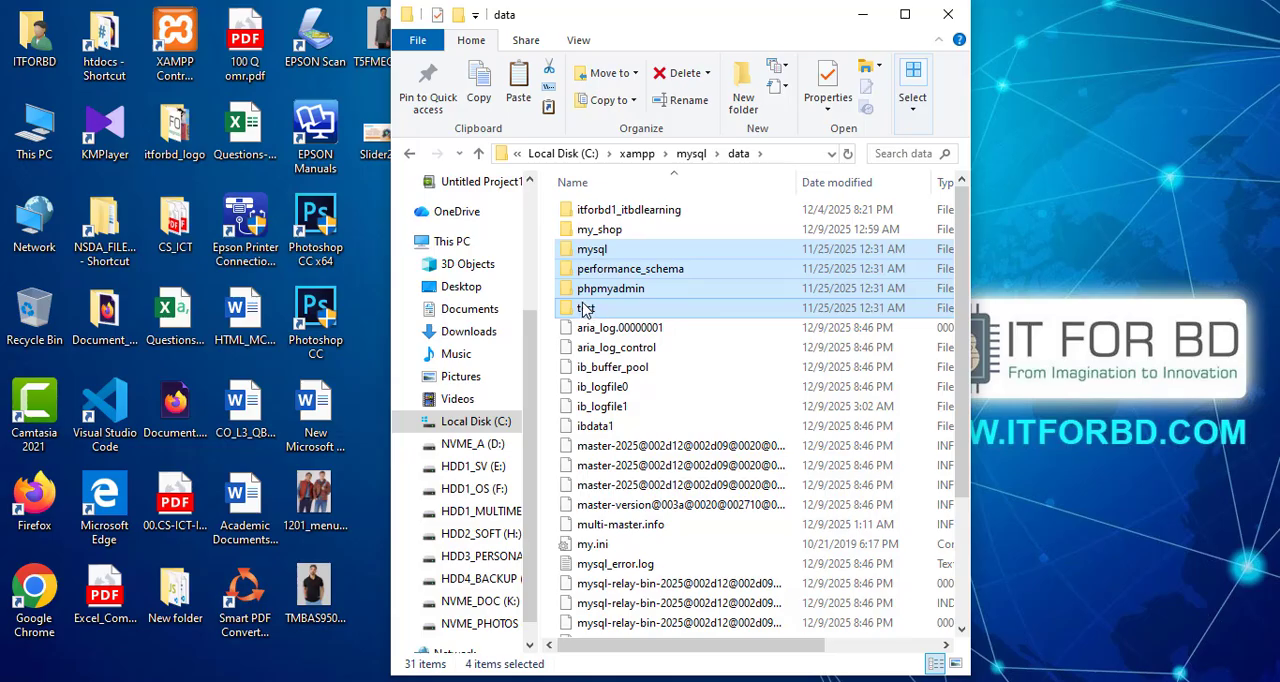
{"action": "right_click", "coordinate": [616, 278]}
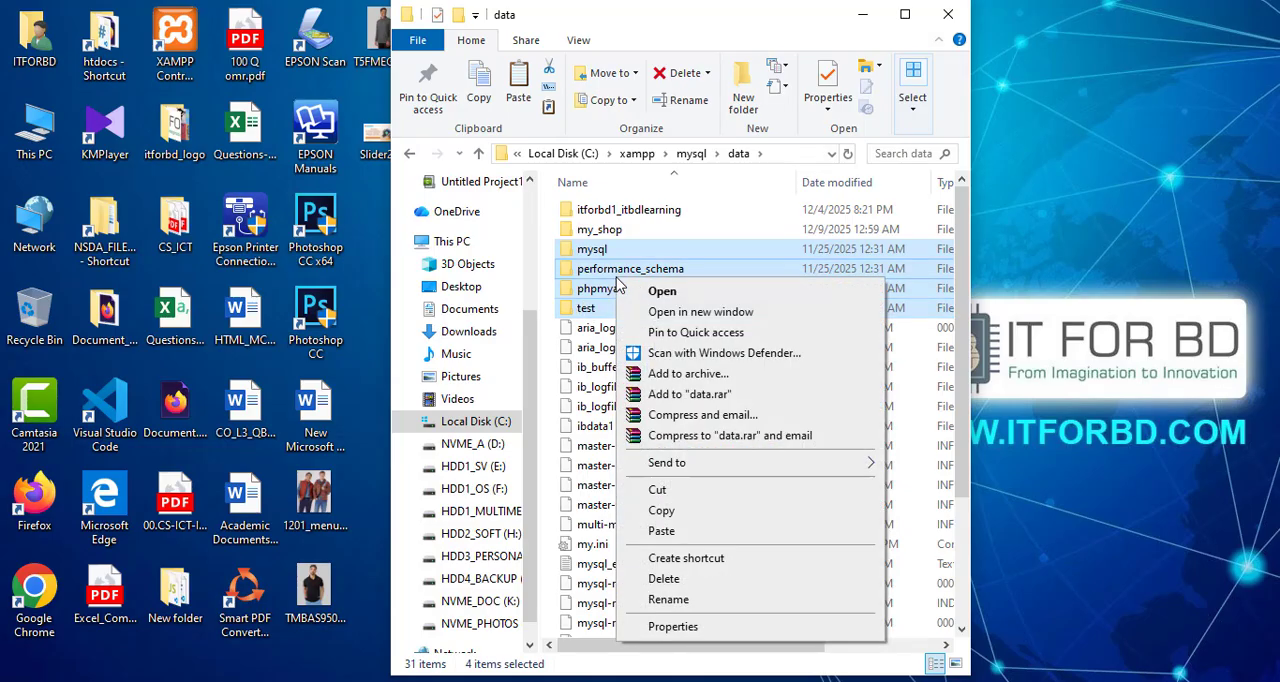
{"action": "left_click", "coordinate": [705, 580]}
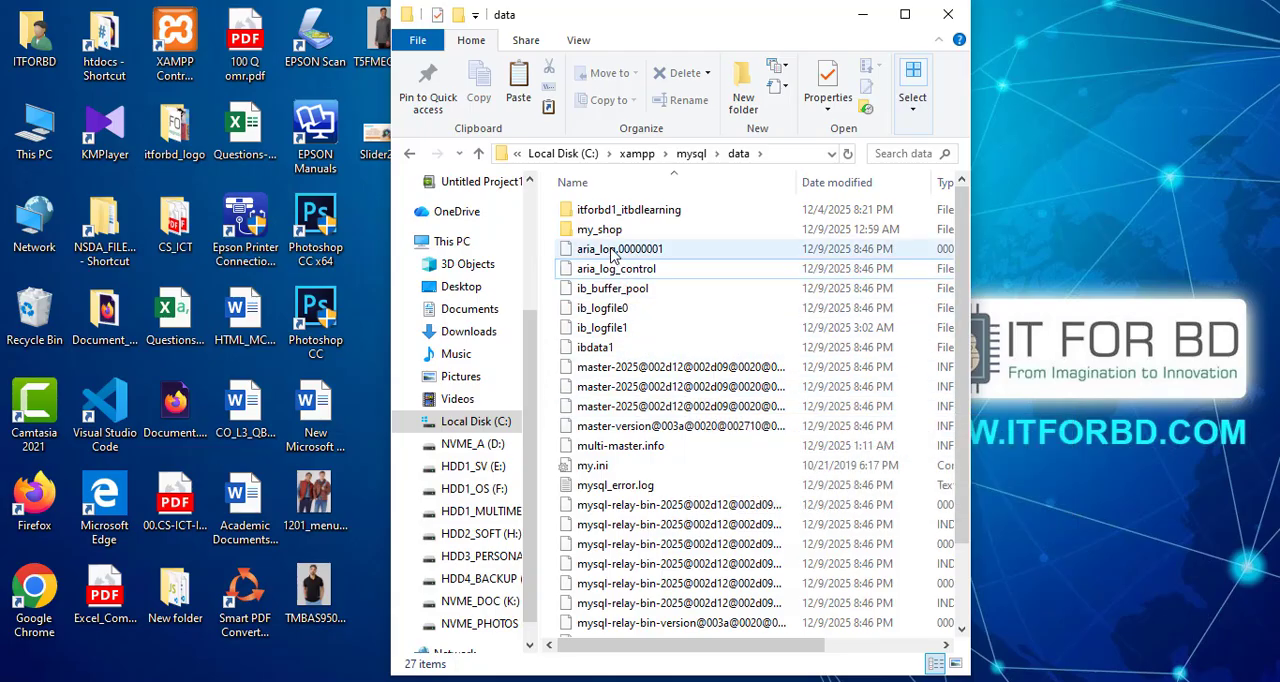
- Delete all loose files in the data folder except ibdata1, keeping the itforbd1_itbdlearning and my_shop folders
{"action": "left_click", "coordinate": [614, 251]}
{"action": "scroll", "coordinate": [655, 443], "scroll_direction": "down", "scroll_amount": 2}
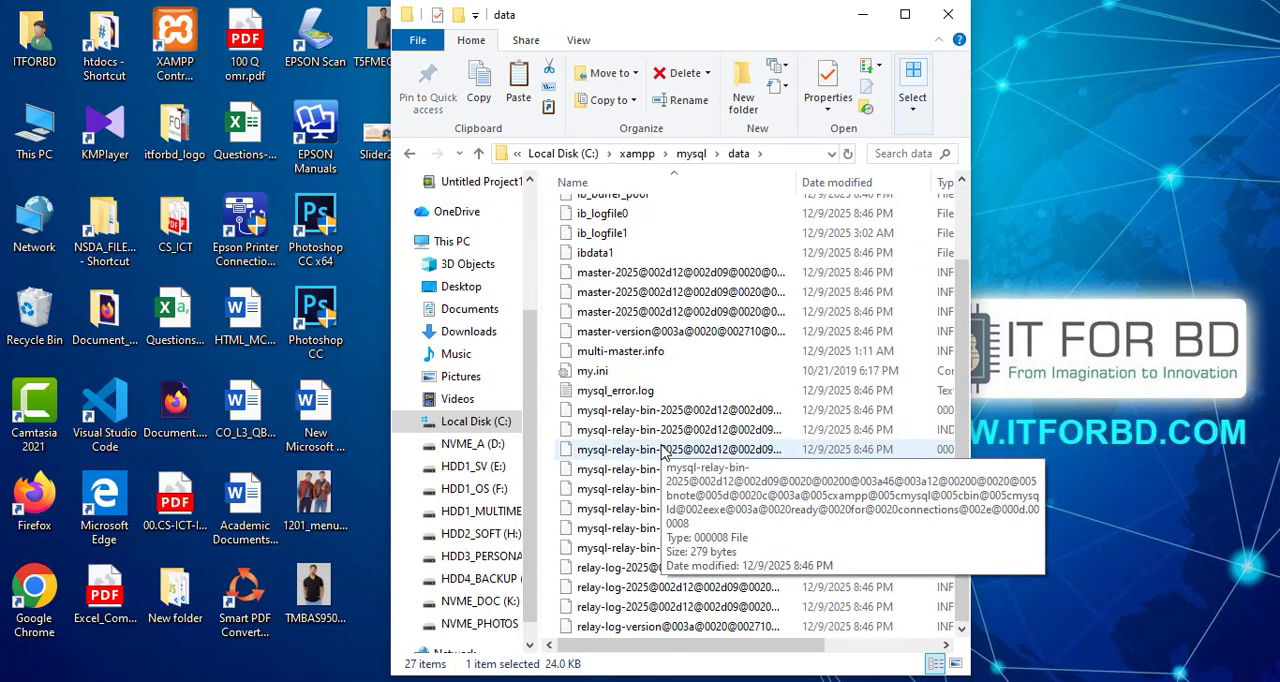
{"action": "left_click", "coordinate": [652, 627], "text": "shift"}
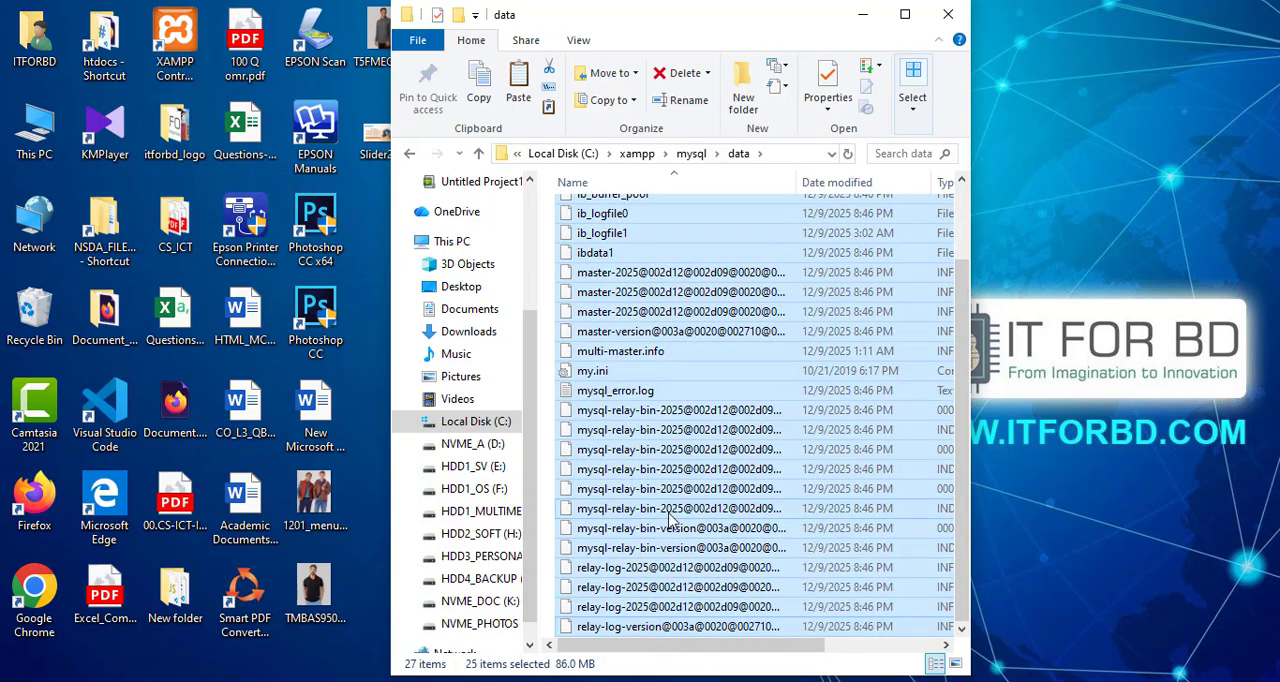
{"action": "scroll", "coordinate": [697, 483], "scroll_direction": "up", "scroll_amount": 2}
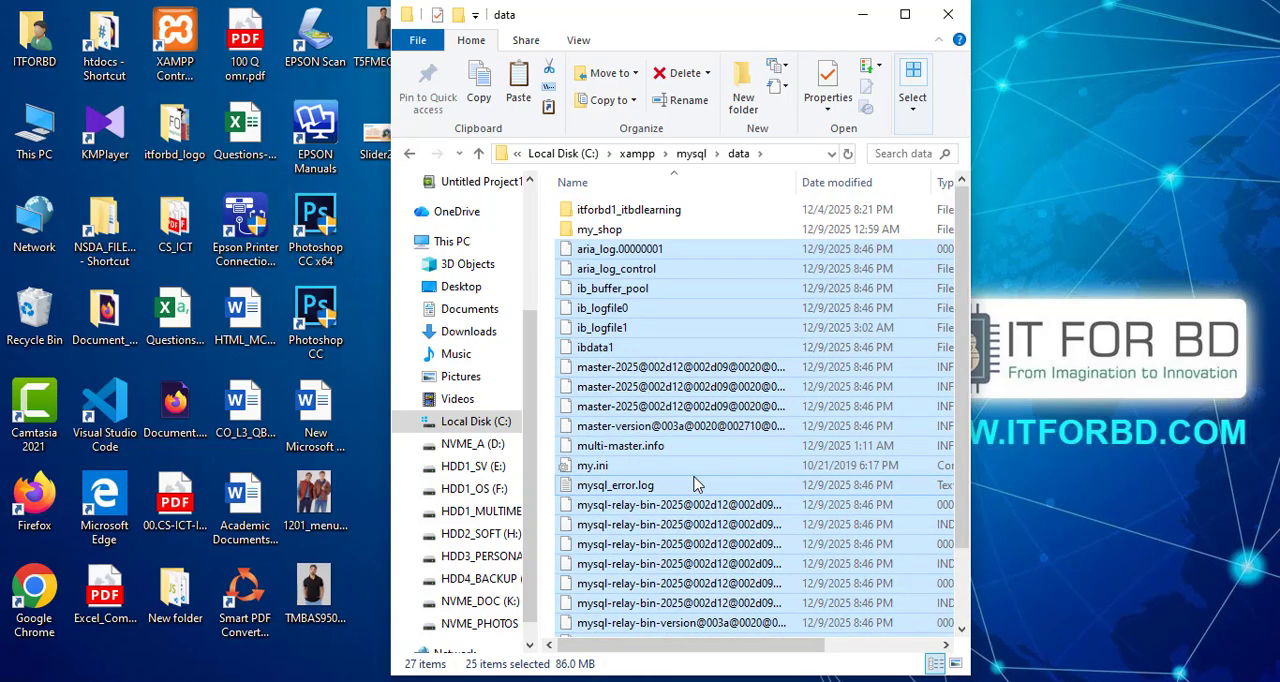
{"action": "left_click", "coordinate": [590, 350], "text": "ctrl"}
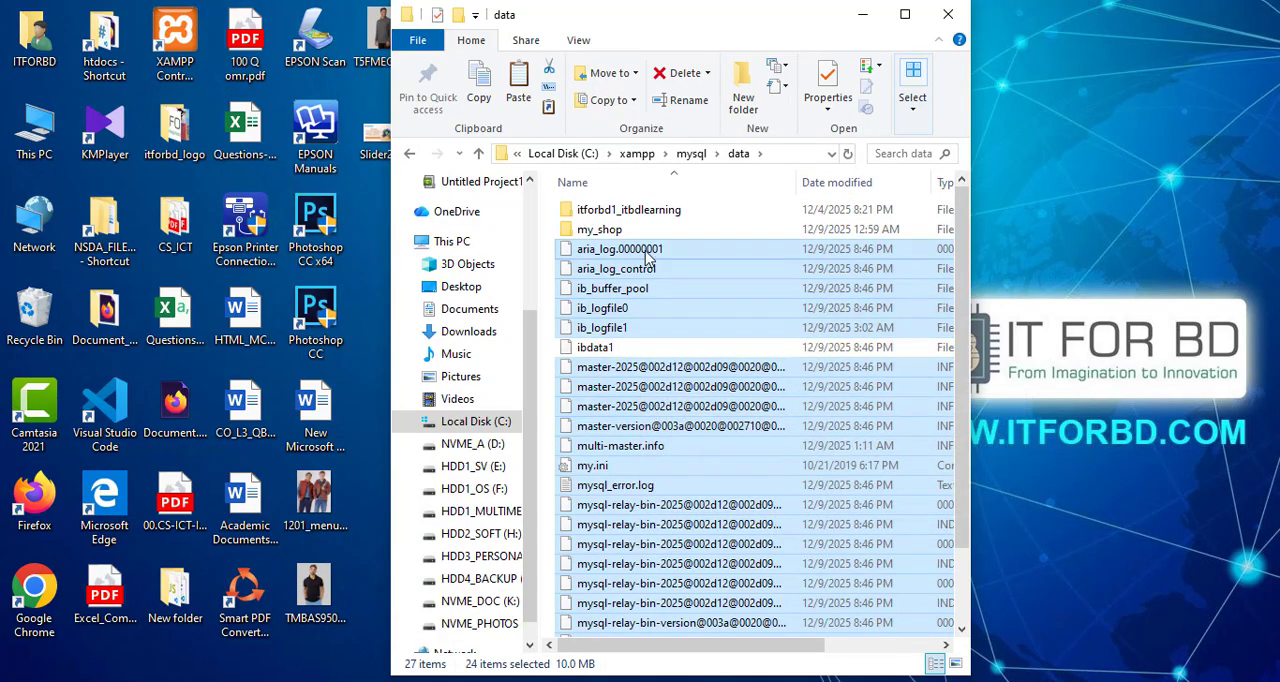
{"action": "right_click", "coordinate": [646, 252]}
{"action": "left_click", "coordinate": [708, 491]}
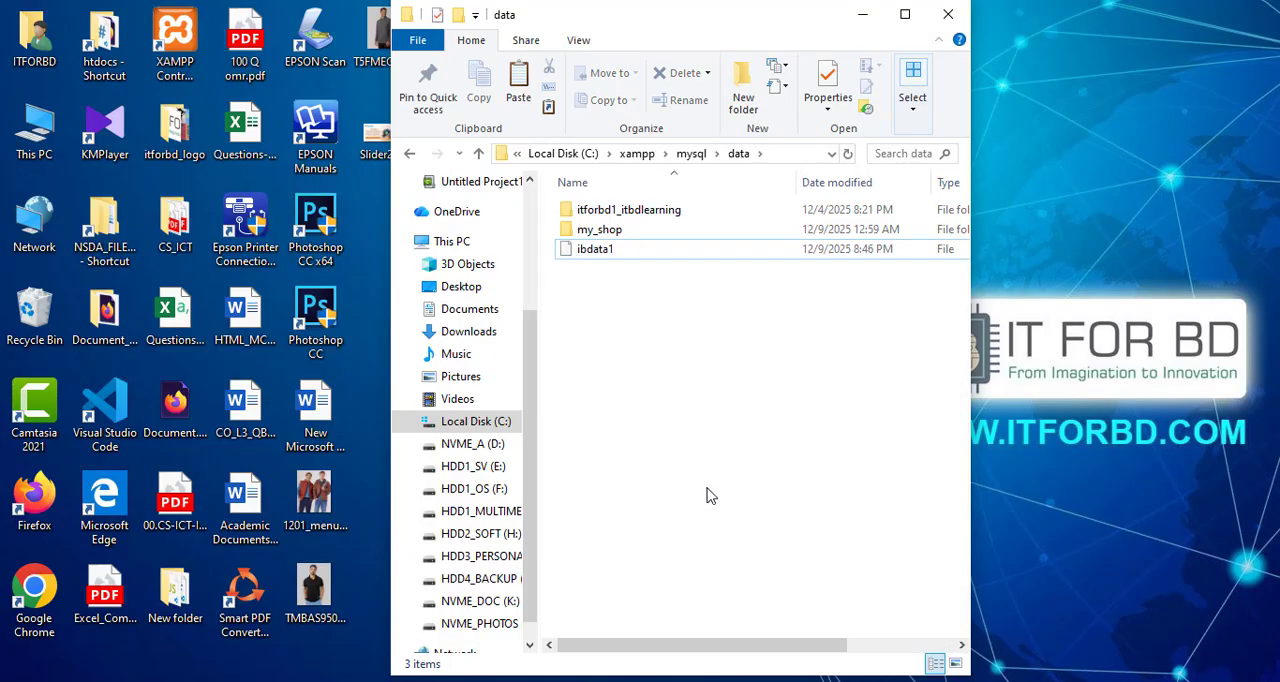
- Copy all folders and files from the backup folder inside the mysql folder
{"action": "left_click", "coordinate": [479, 154]}
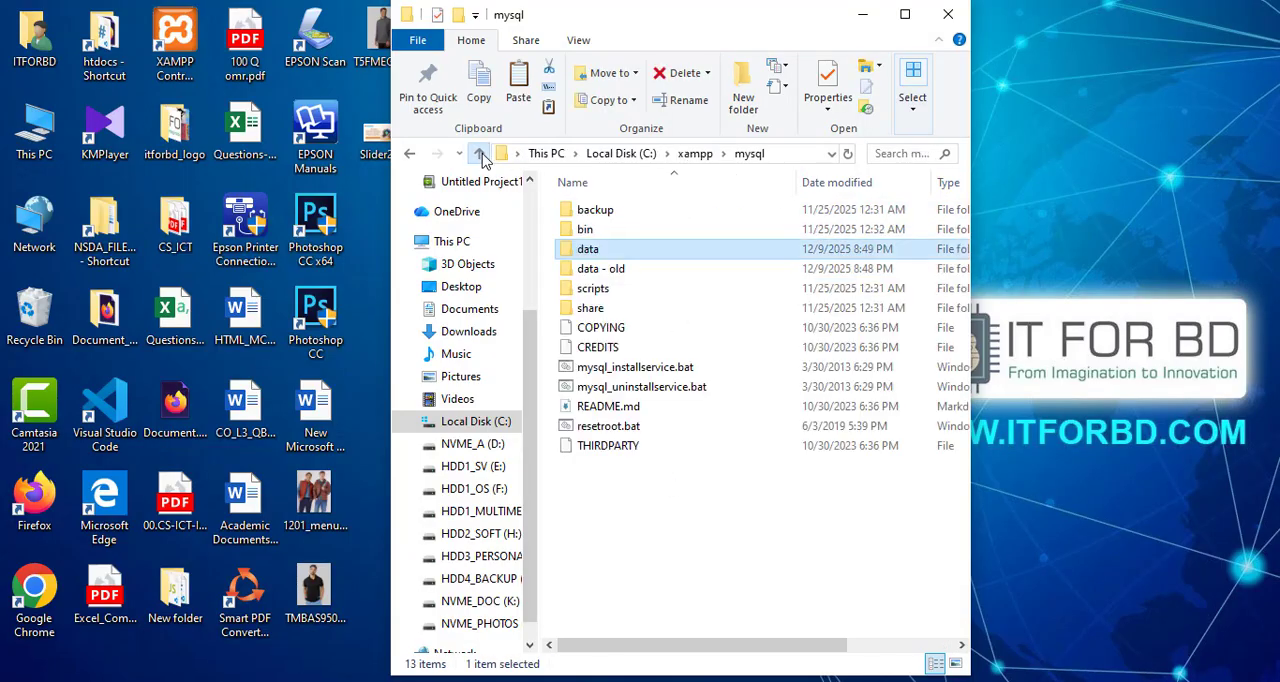
{"action": "double_click", "coordinate": [592, 214]}
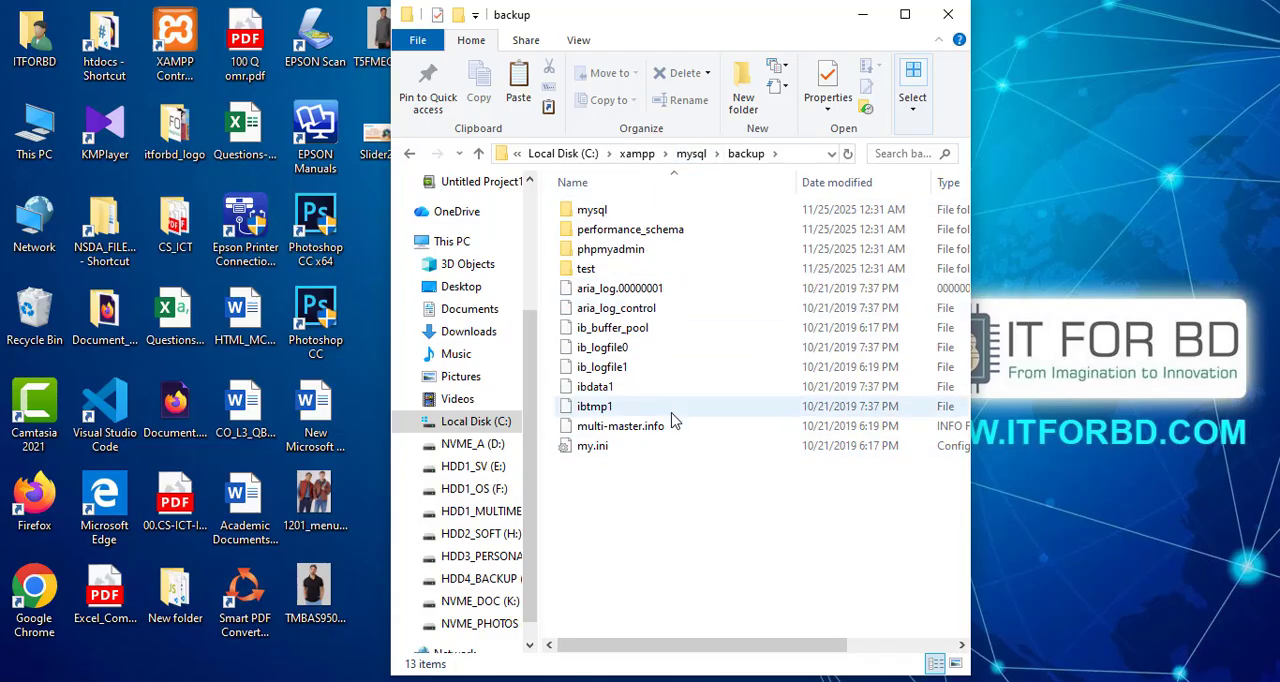
{"action": "key", "text": "ctrl+a"}
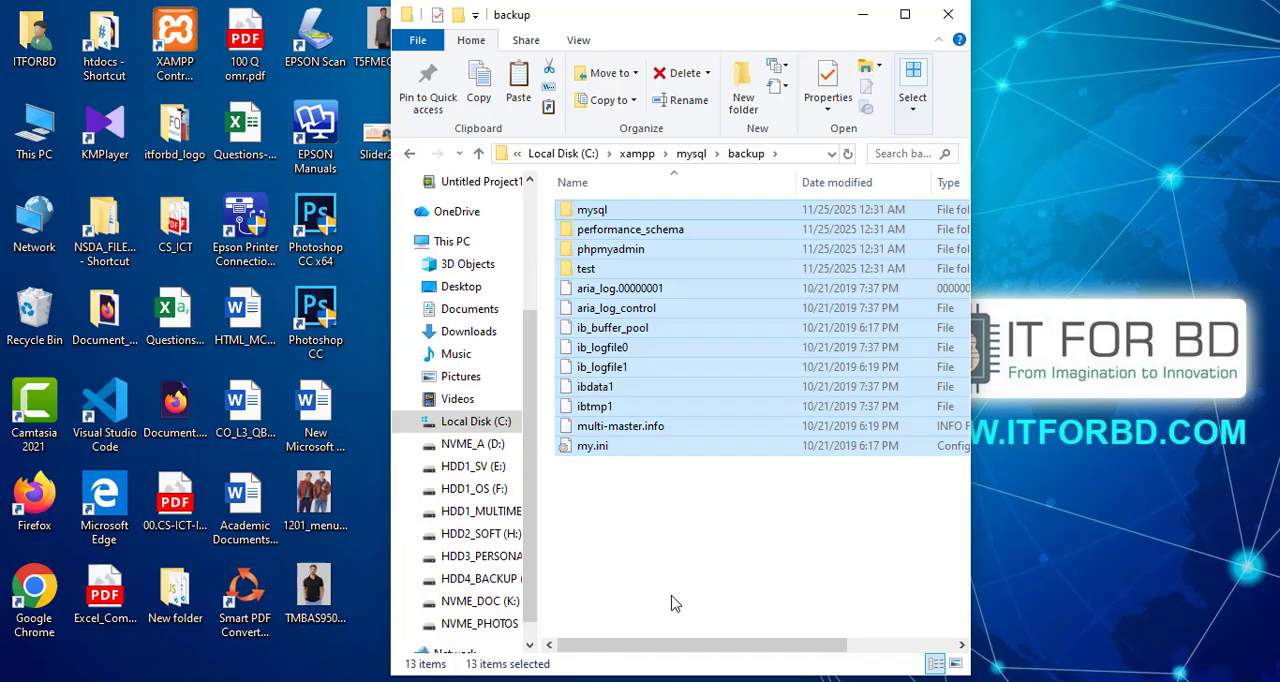
{"action": "right_click", "coordinate": [600, 215]}
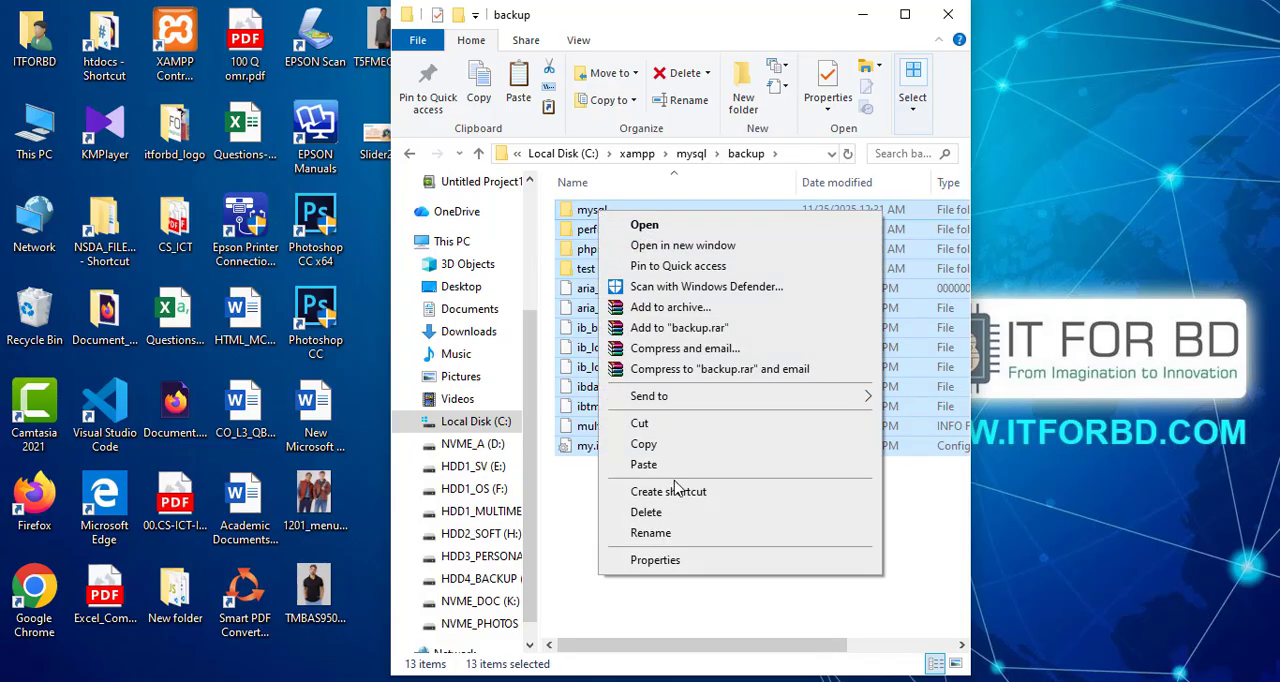
{"action": "left_click", "coordinate": [658, 452]}
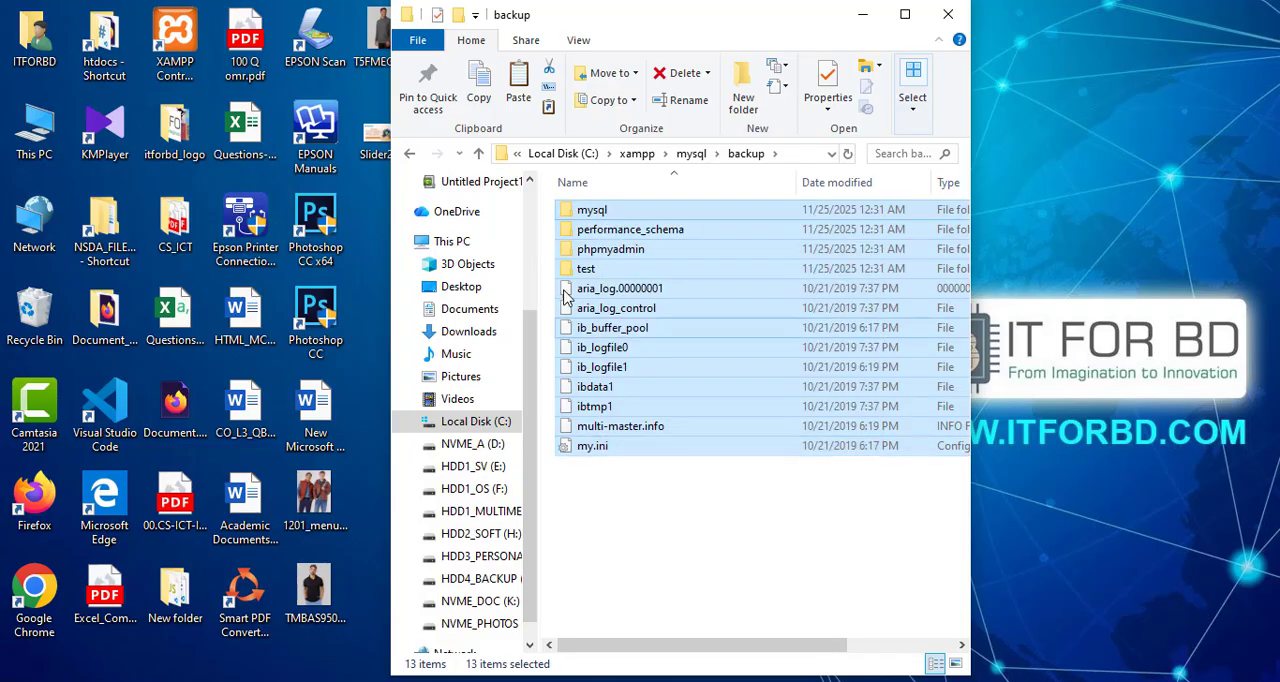
- Paste the copied backup items into the mysql data folder, skipping ibdata1 so the existing file is kept
{"action": "left_click", "coordinate": [480, 153]}
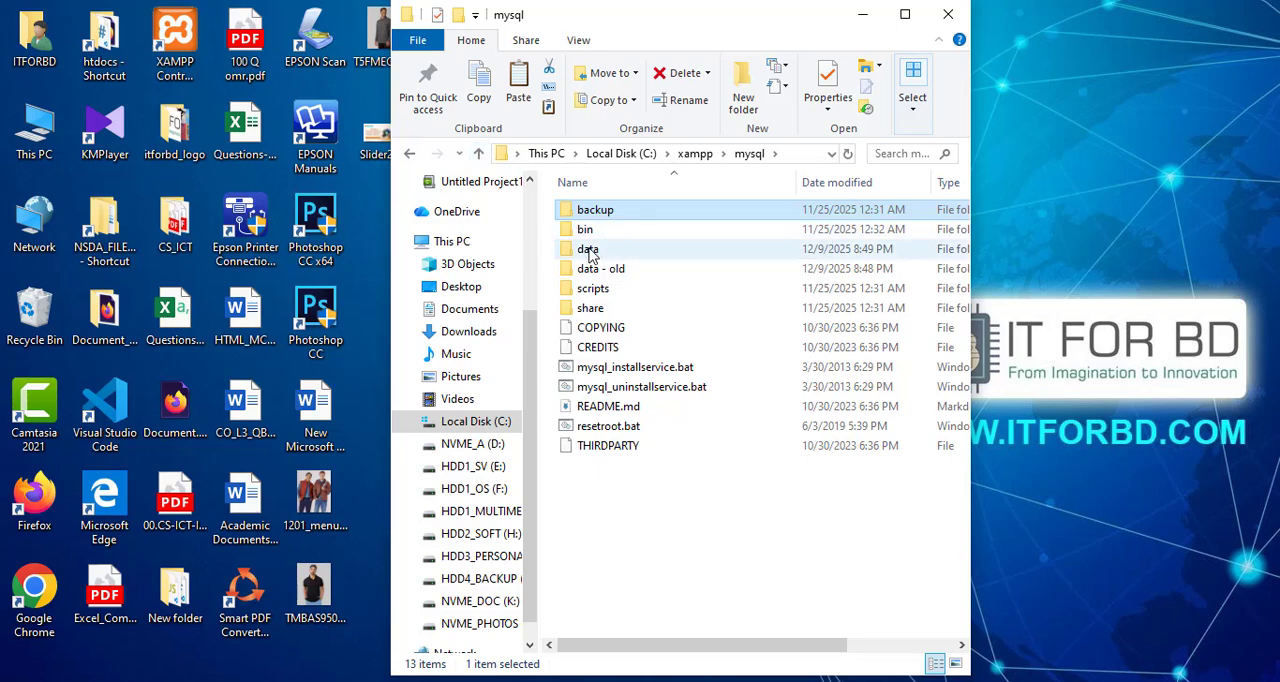
{"action": "double_click", "coordinate": [589, 249]}
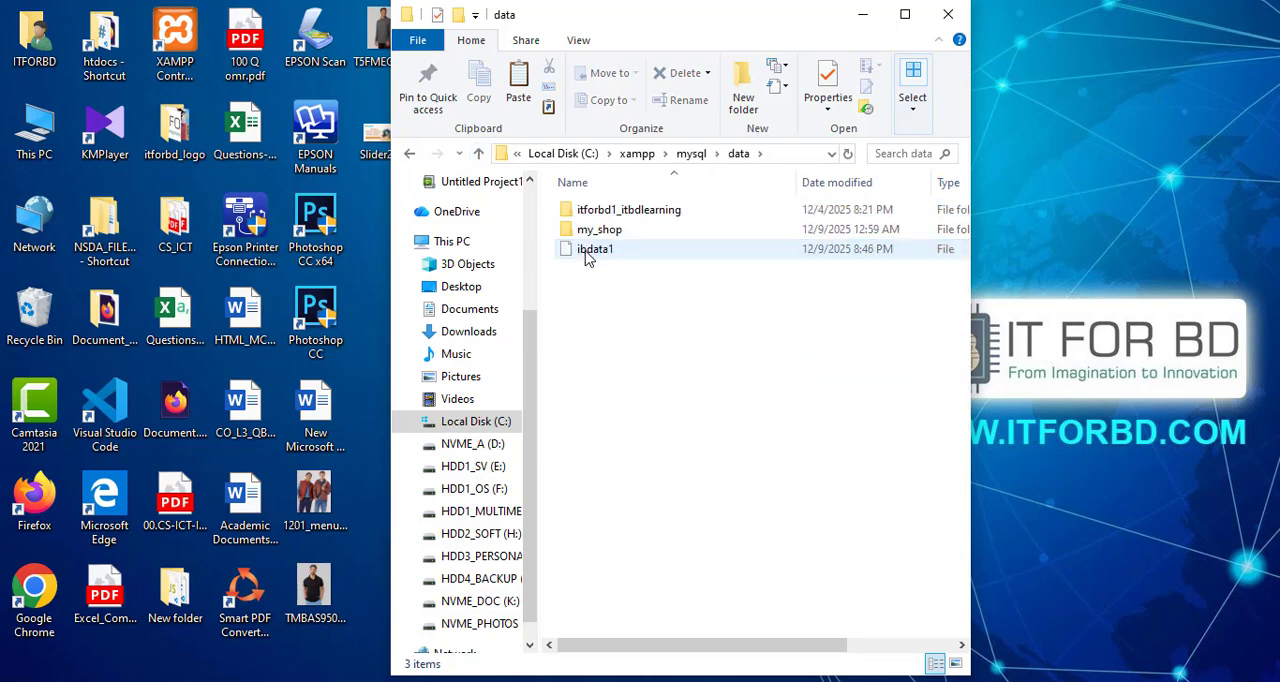
{"action": "right_click", "coordinate": [645, 306]}
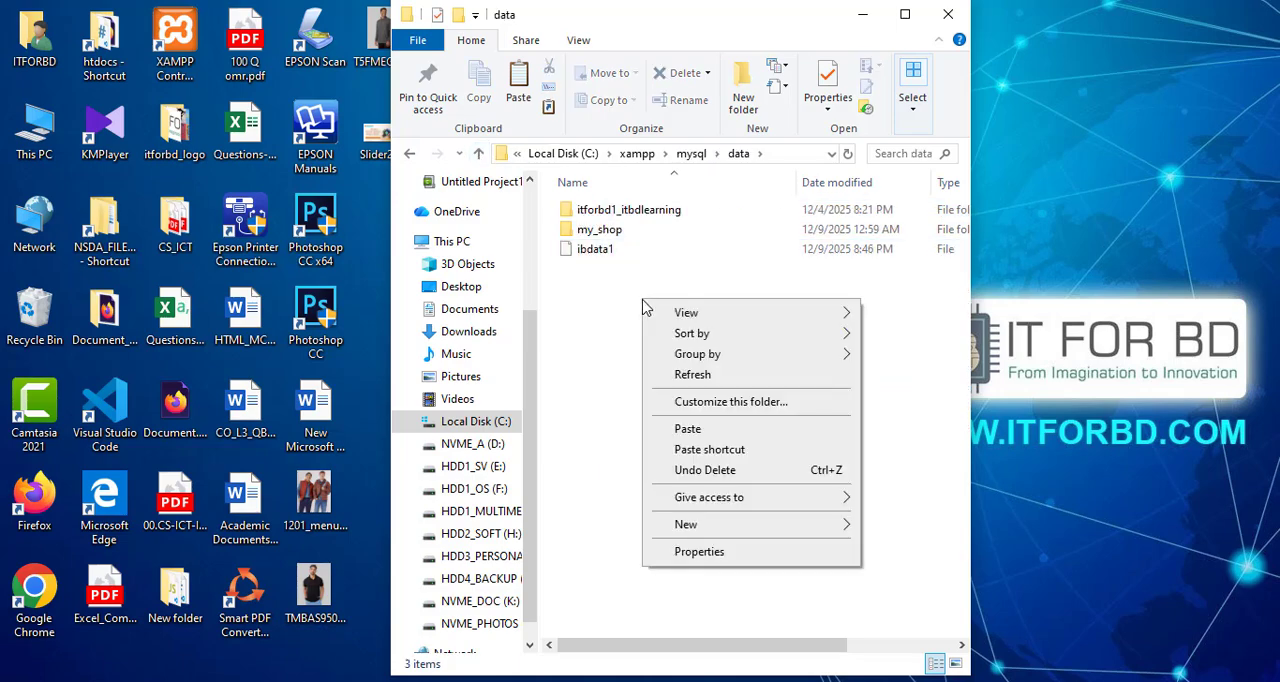
{"action": "left_click", "coordinate": [696, 431]}
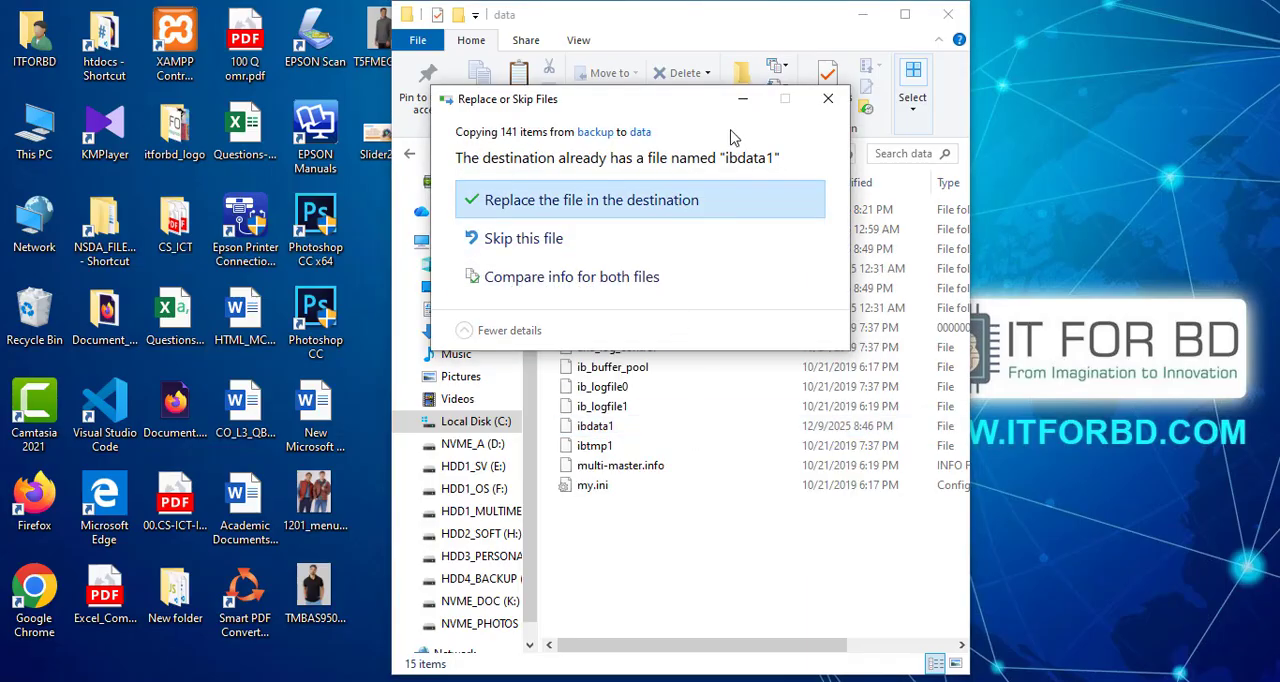
{"action": "left_click_drag", "start_coordinate": [687, 105], "coordinate": [729, 161]}
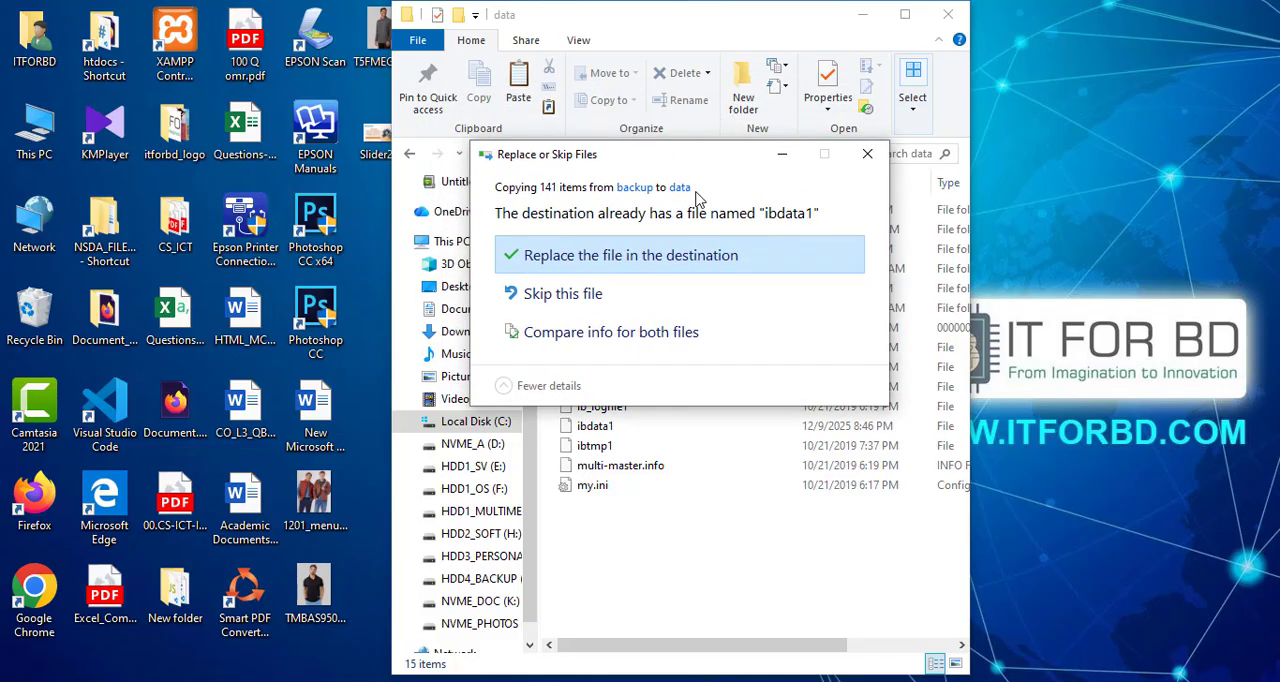
{"action": "left_click_drag", "start_coordinate": [705, 156], "coordinate": [826, 218]}
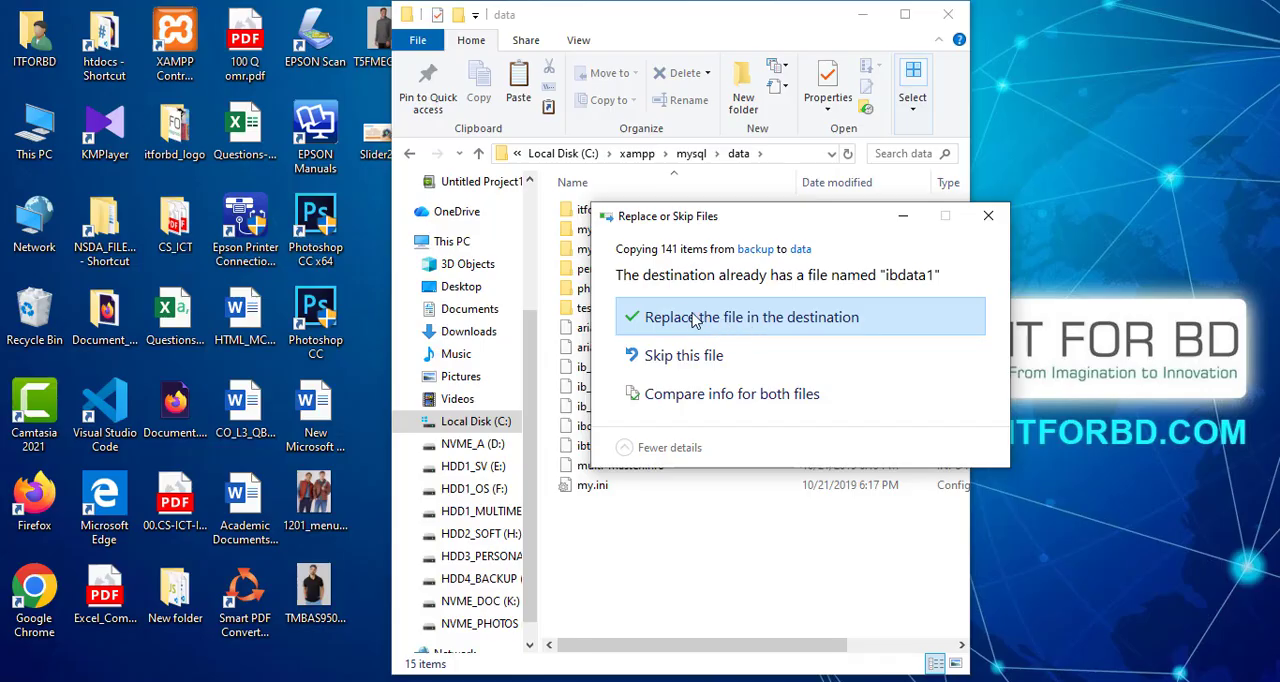
{"action": "left_click", "coordinate": [688, 356]}
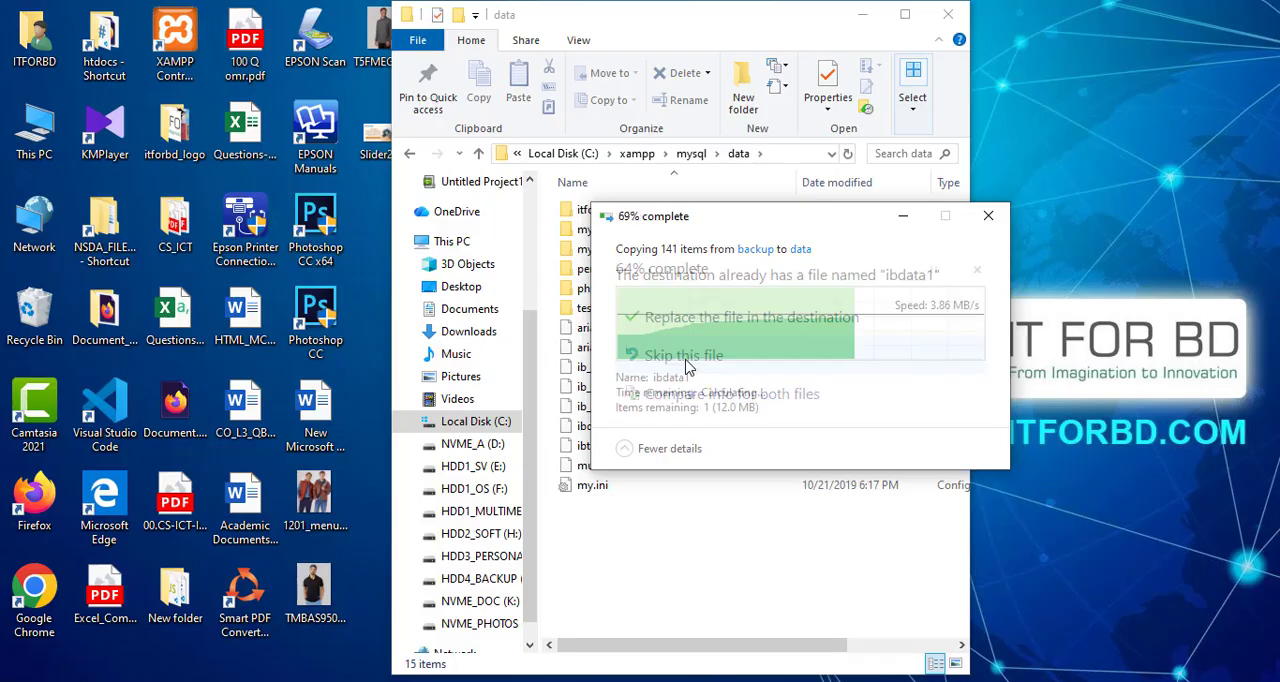
- Look at the ibdata1 file in the mysql backup folder and close the File Explorer window
{"action": "left_click", "coordinate": [478, 153]}
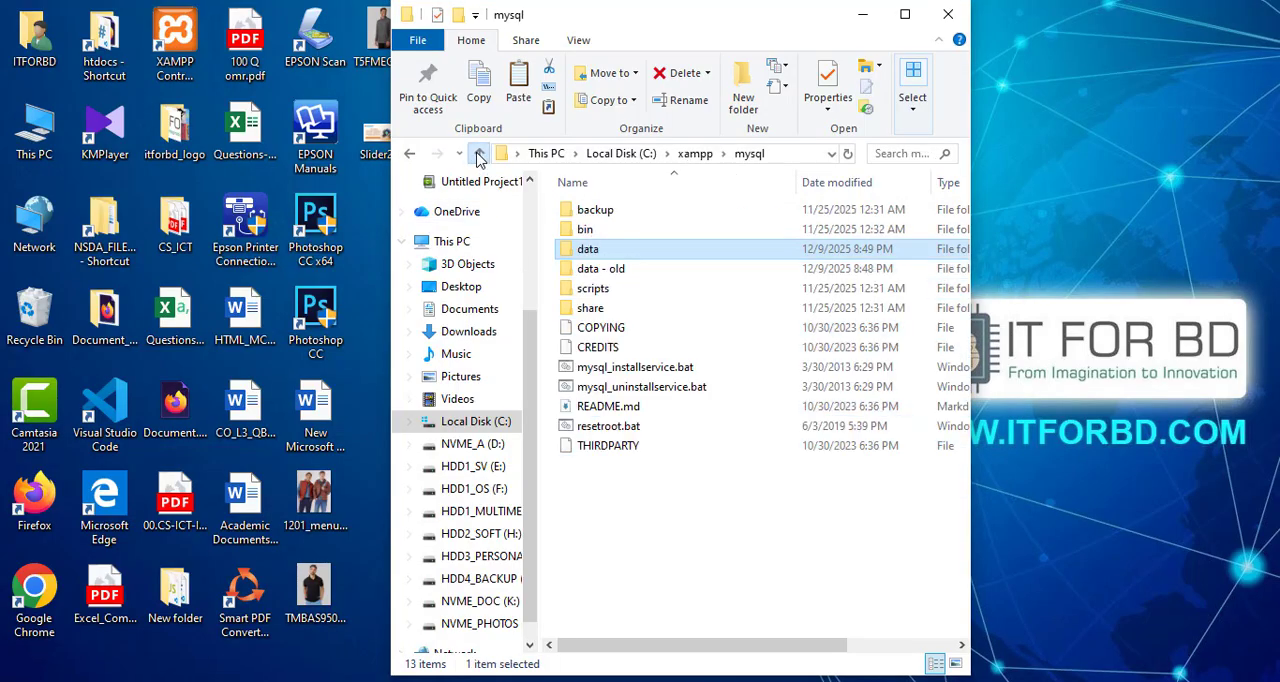
{"action": "double_click", "coordinate": [597, 214]}
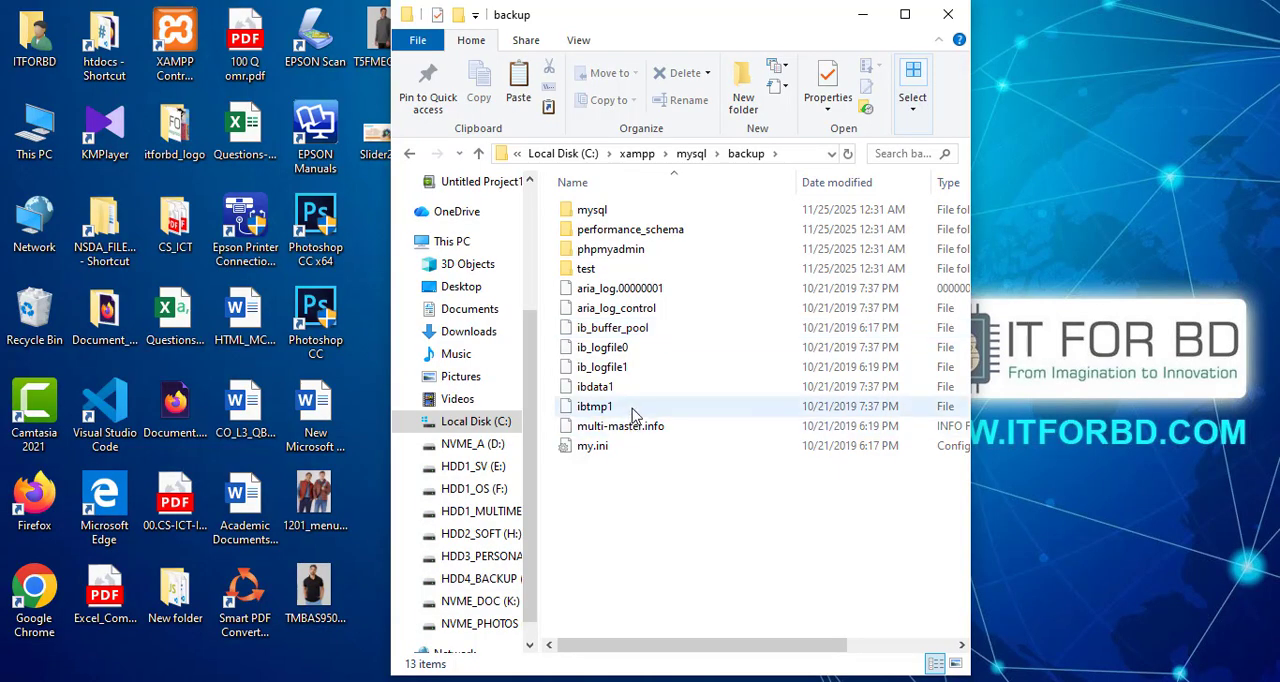
{"action": "left_click", "coordinate": [590, 392]}
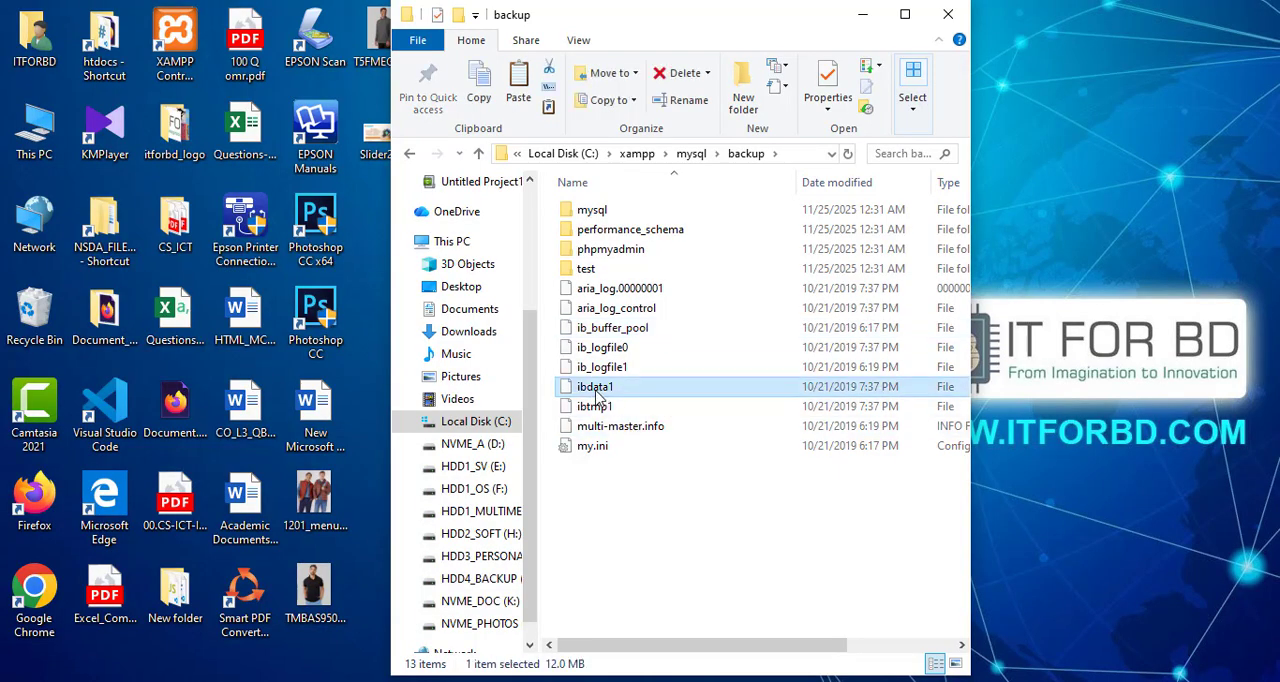
{"action": "left_click", "coordinate": [950, 16]}
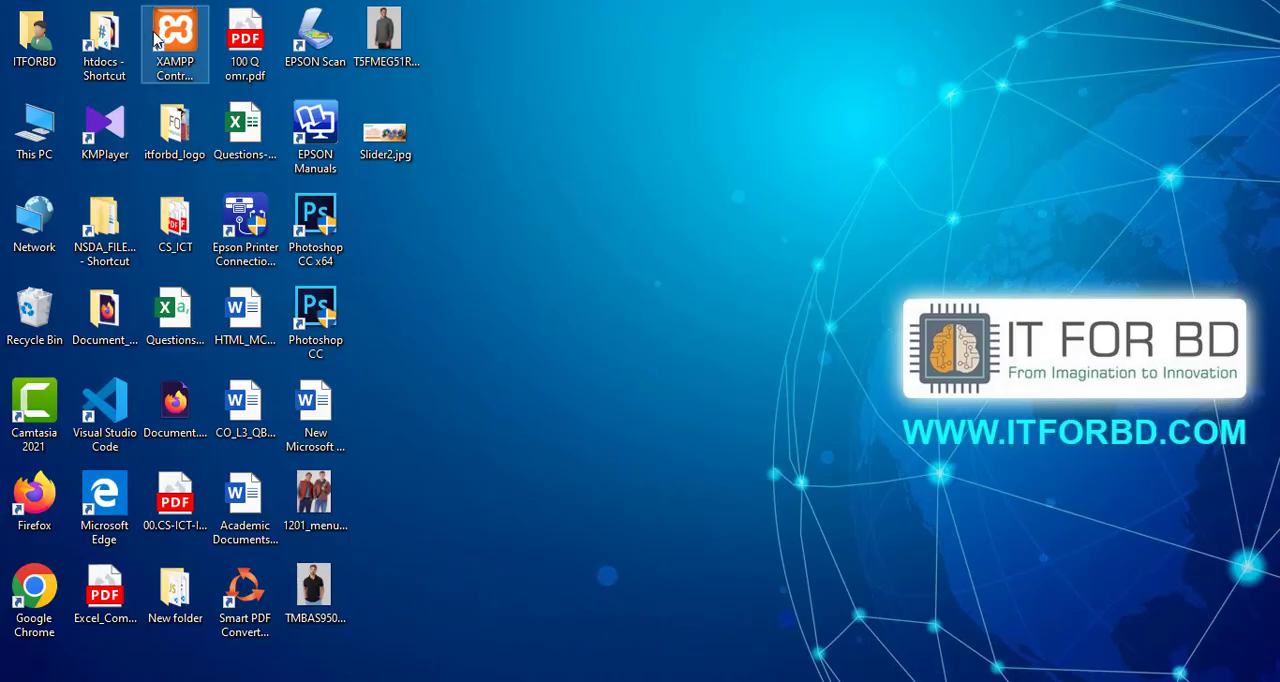
- Open the XAMPP Control Panel from the desktop and start the Apache and MySQL modules
{"action": "left_click", "coordinate": [187, 35]}
{"action": "double_click", "coordinate": [187, 35]}
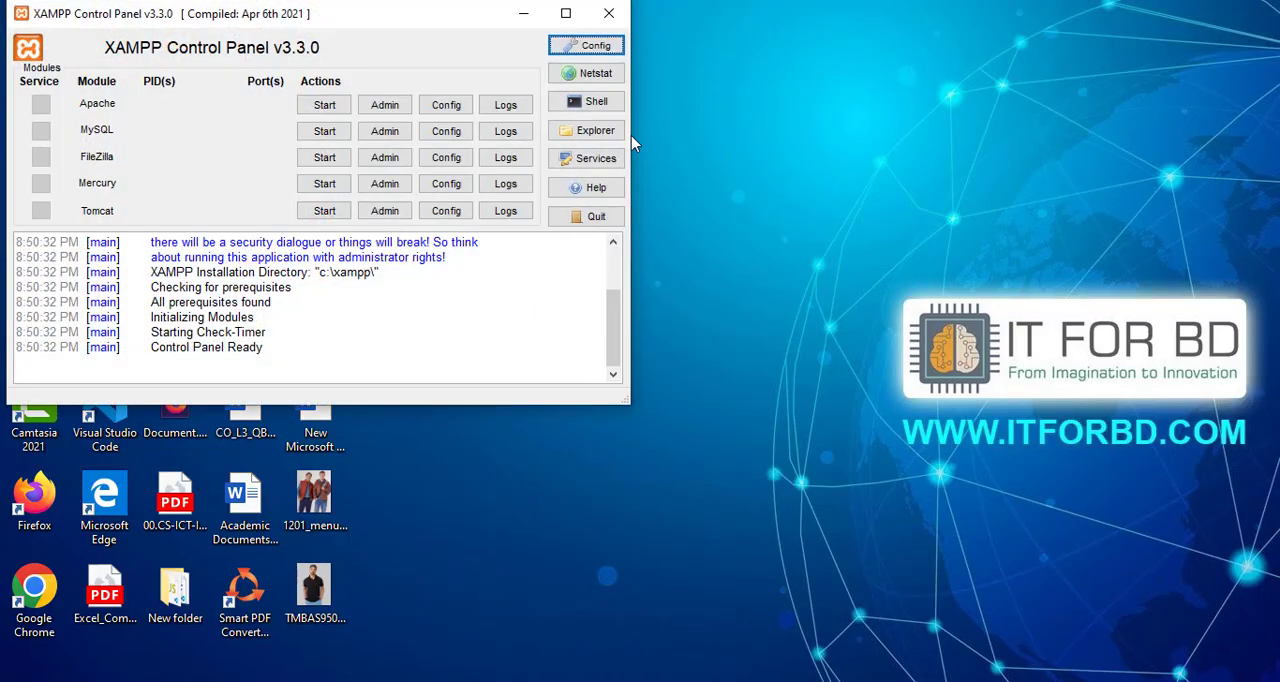
{"action": "left_click_drag", "start_coordinate": [422, 20], "coordinate": [853, 94]}
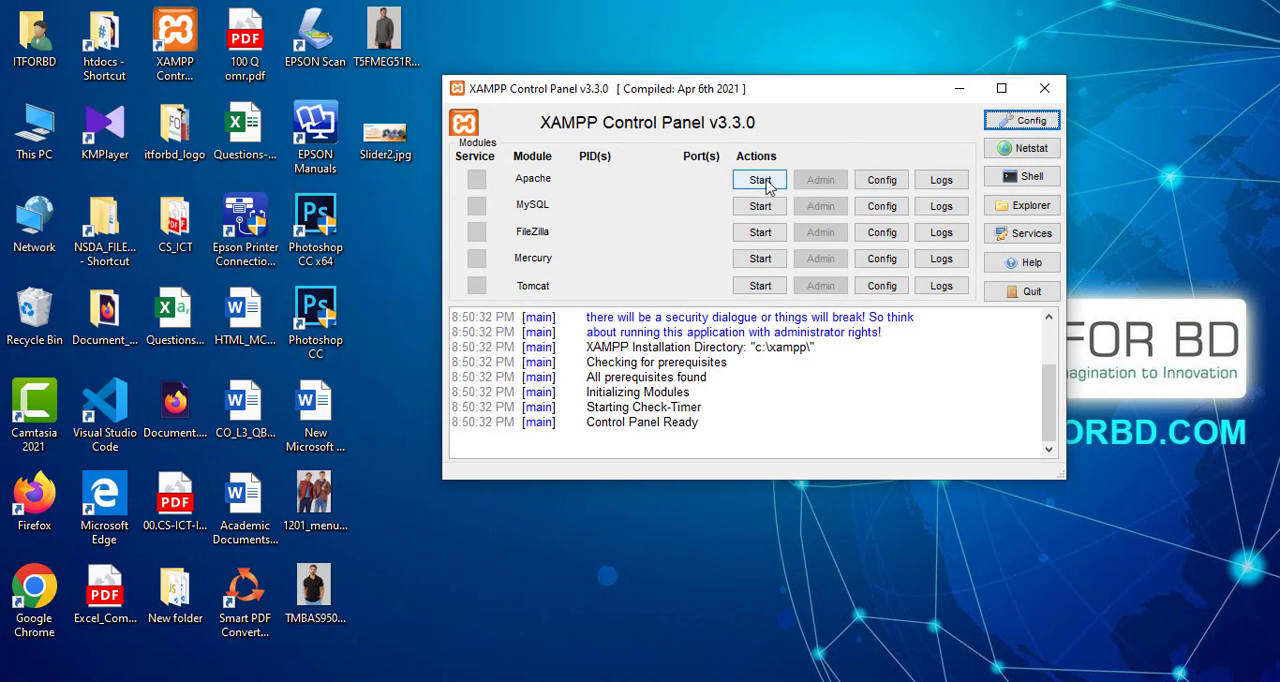
{"action": "left_click", "coordinate": [760, 182]}
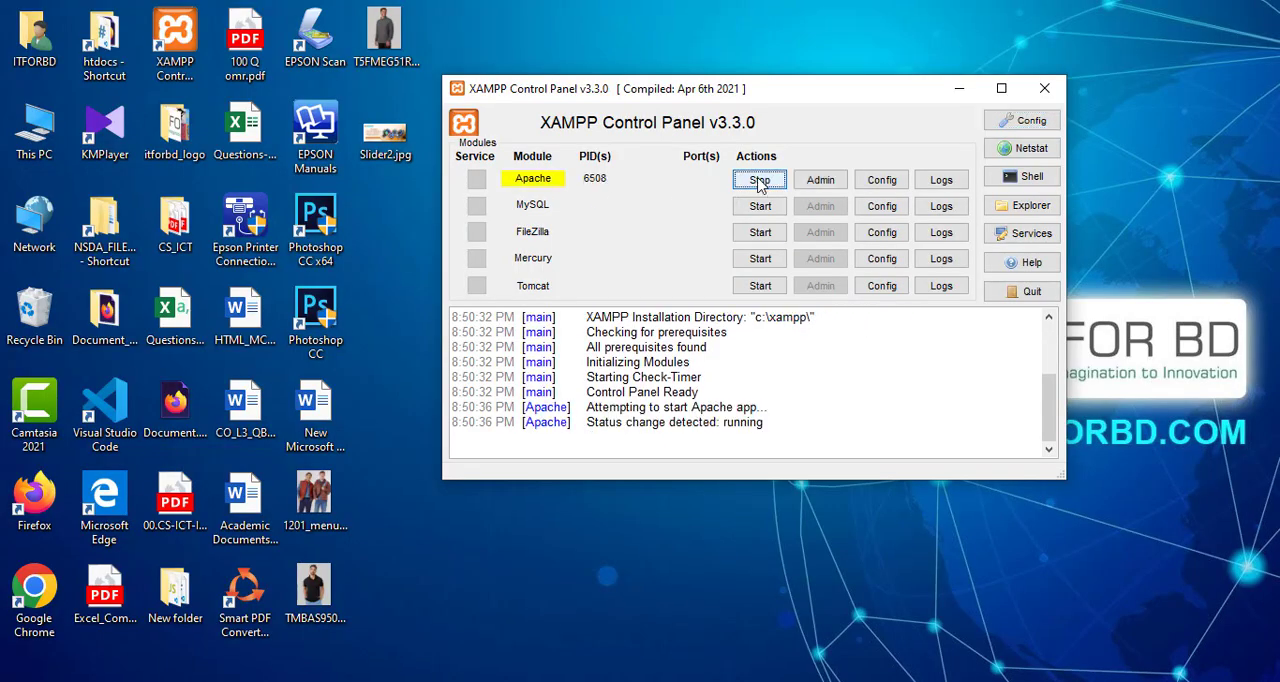
{"action": "left_click", "coordinate": [757, 208]}
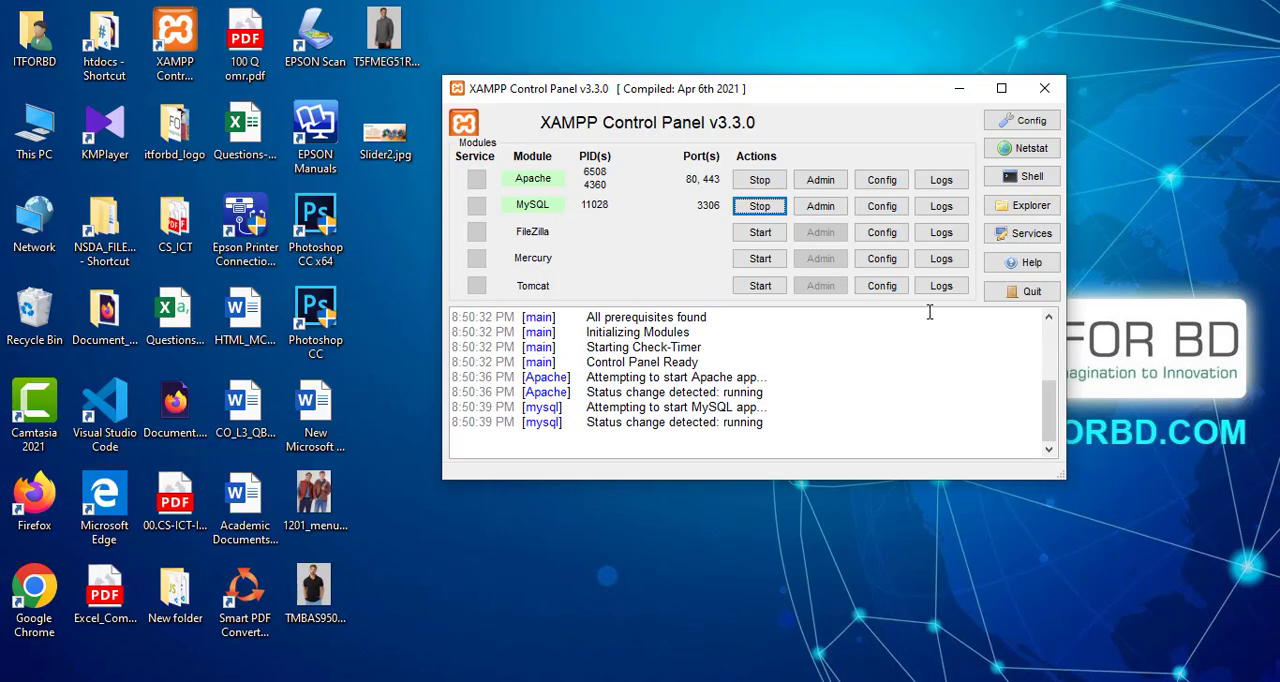
{"action": "left_click_drag", "start_coordinate": [792, 100], "coordinate": [708, 116]}
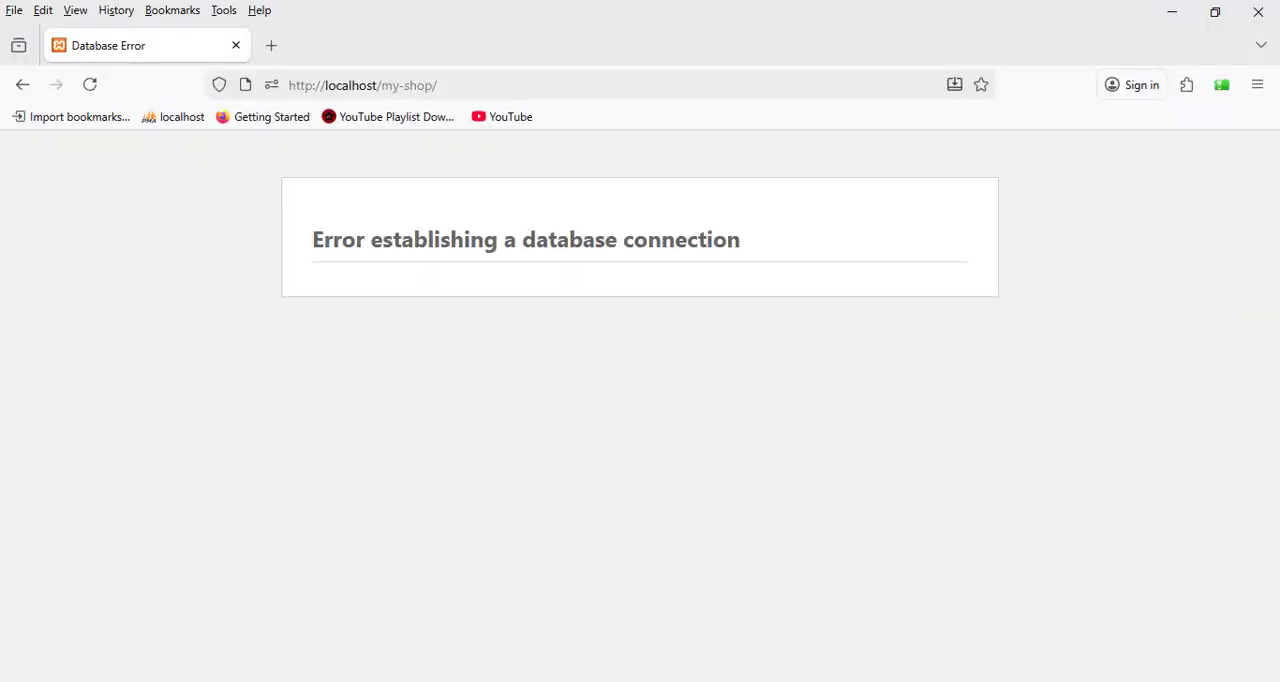
- Reload the localhost/my-shop page in Firefox and look through the shop's home page
{"action": "left_click", "coordinate": [91, 87]}
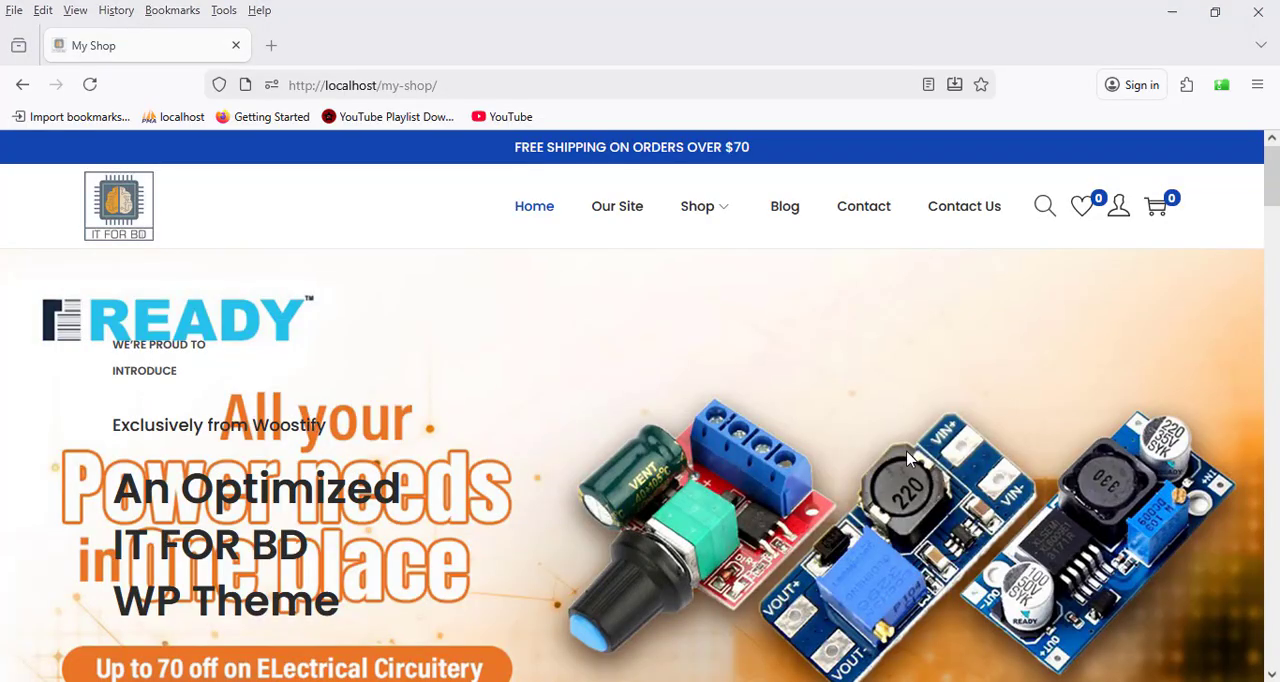
{"action": "scroll", "coordinate": [530, 340], "scroll_direction": "down", "scroll_amount": 3}
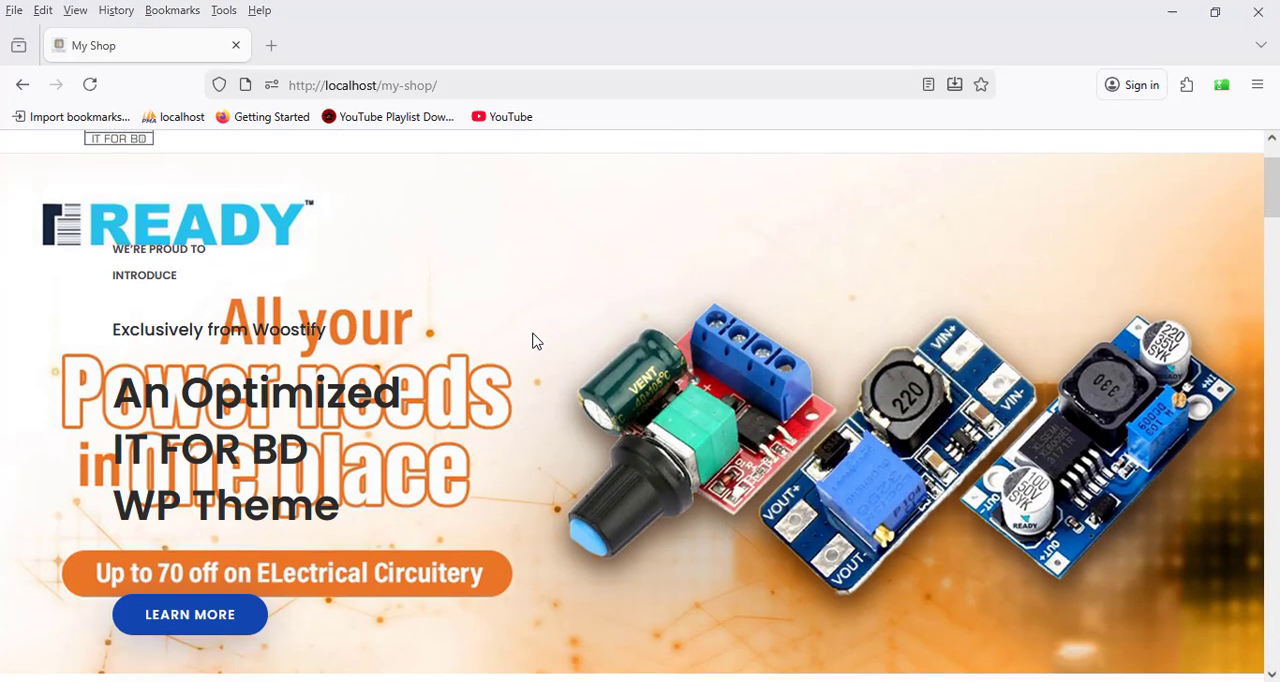
{"action": "scroll", "coordinate": [532, 341], "scroll_direction": "down", "scroll_amount": 15}
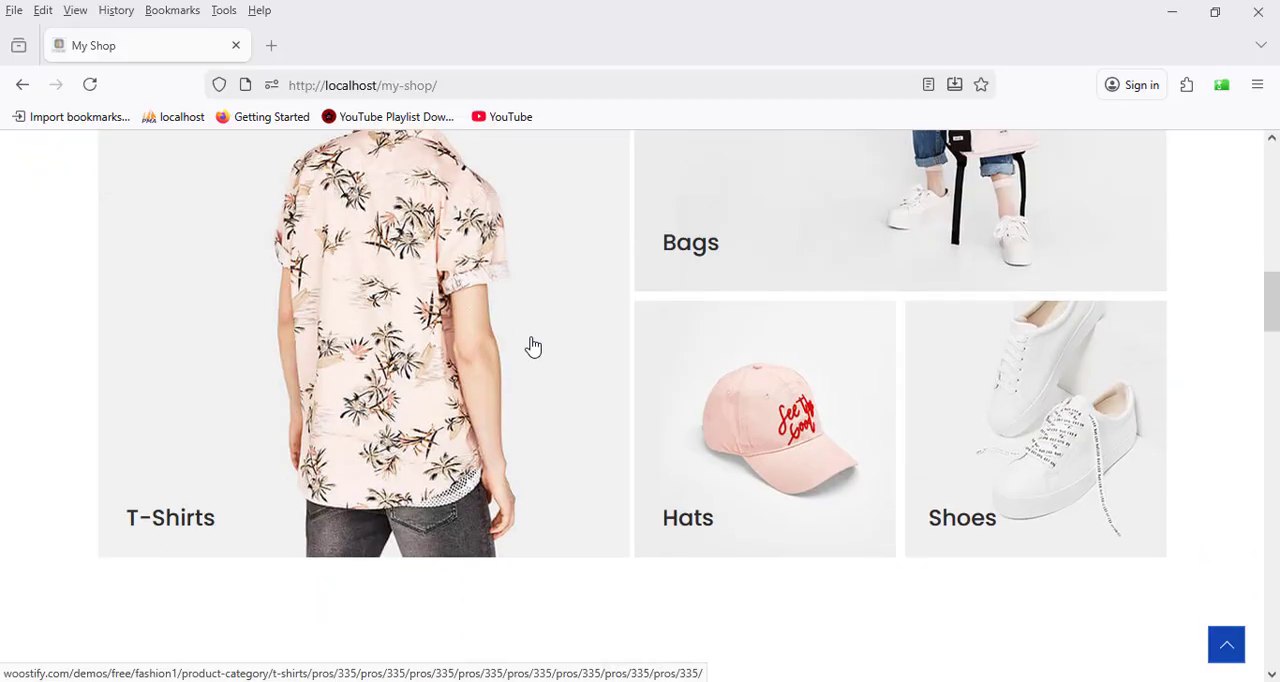
{"action": "scroll", "coordinate": [533, 346], "scroll_direction": "up", "scroll_amount": 15}
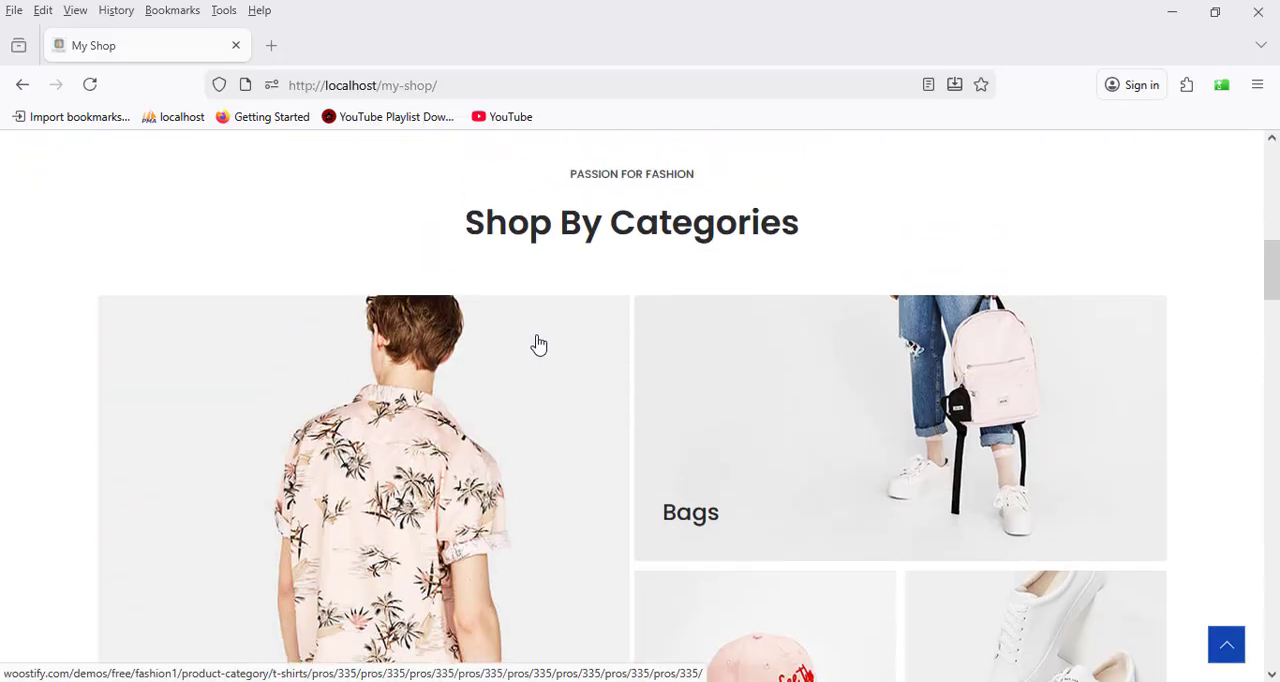
- Switch back to the XAMPP Control Panel, and minimize both the browser and the Control Panel to show the desktop
{"action": "key", "text": "alt+Tab"}
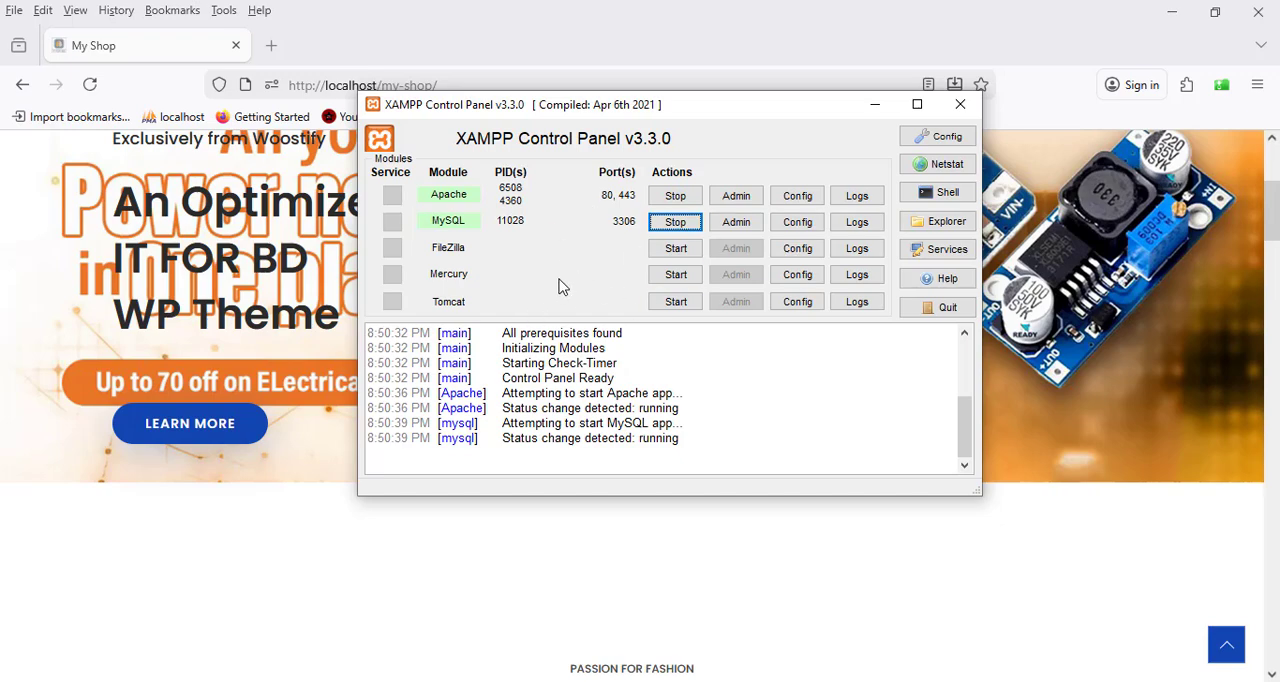
{"action": "left_click", "coordinate": [1173, 12]}
{"action": "left_click_drag", "start_coordinate": [714, 112], "coordinate": [632, 25]}
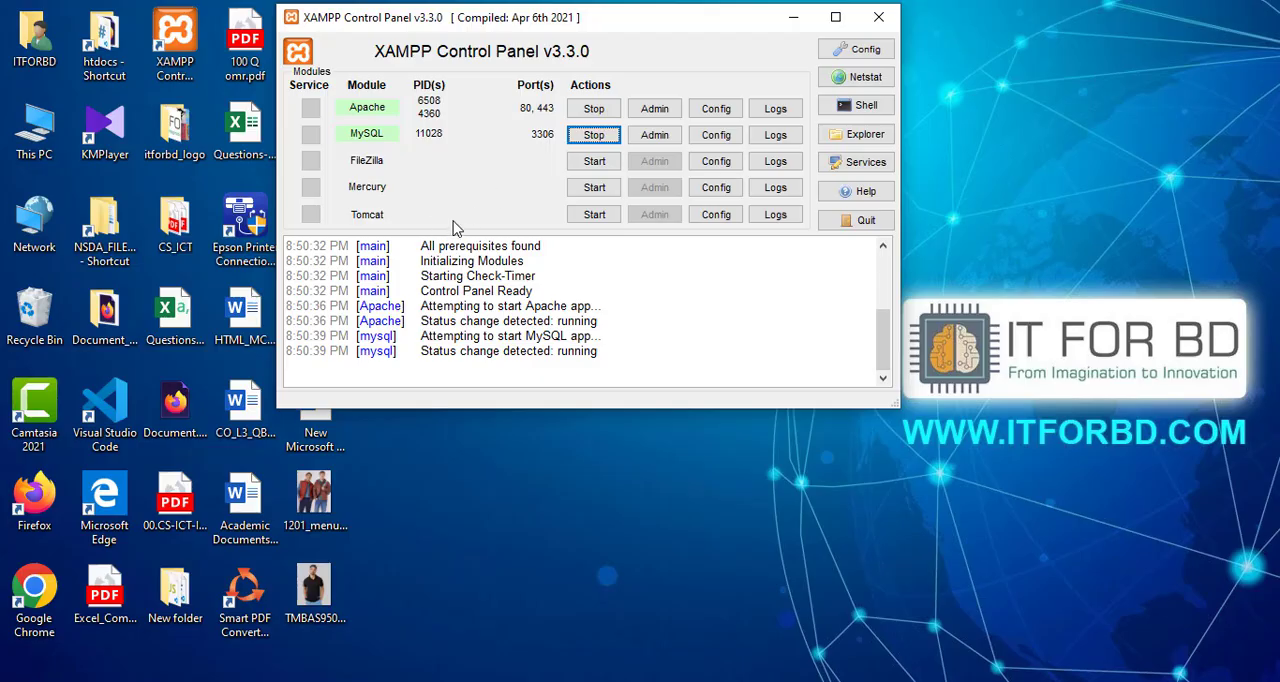
{"action": "mouse_move", "coordinate": [656, 24]}
{"action": "left_mouse_down"}
{"action": "mouse_move", "coordinate": [672, 40]}
{"action": "mouse_move", "coordinate": [653, 28]}
{"action": "left_mouse_up"}
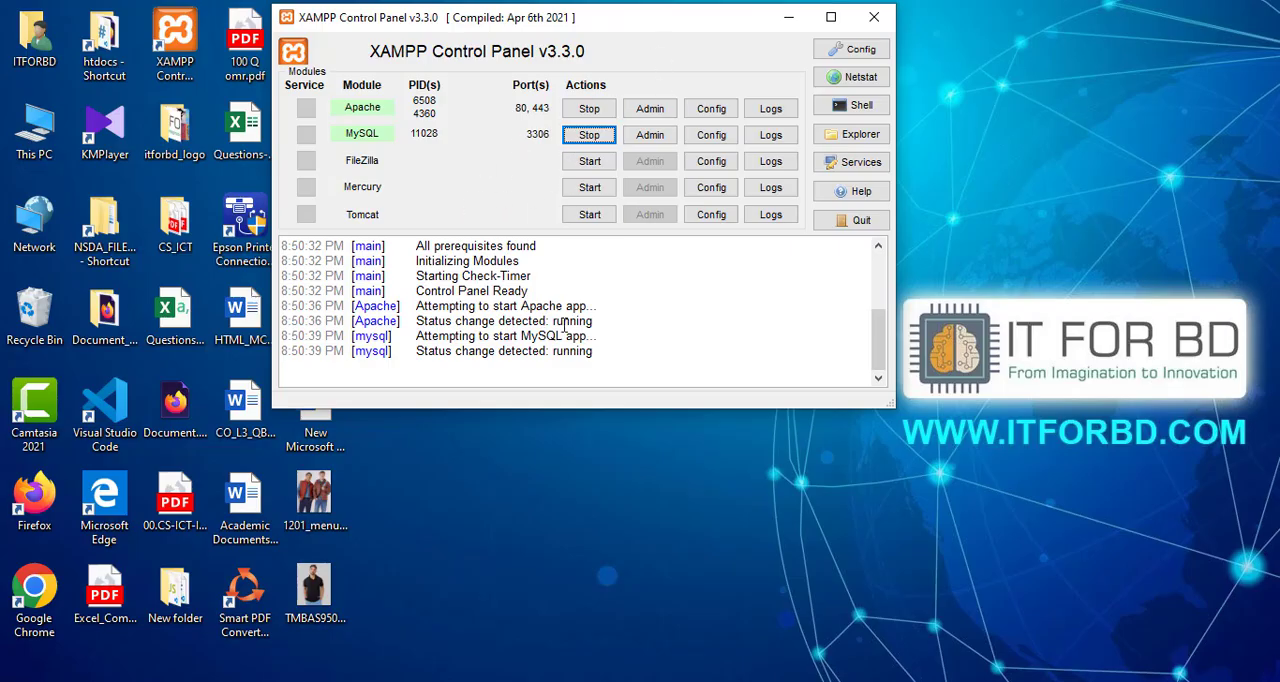
{"action": "left_click", "coordinate": [791, 21]}
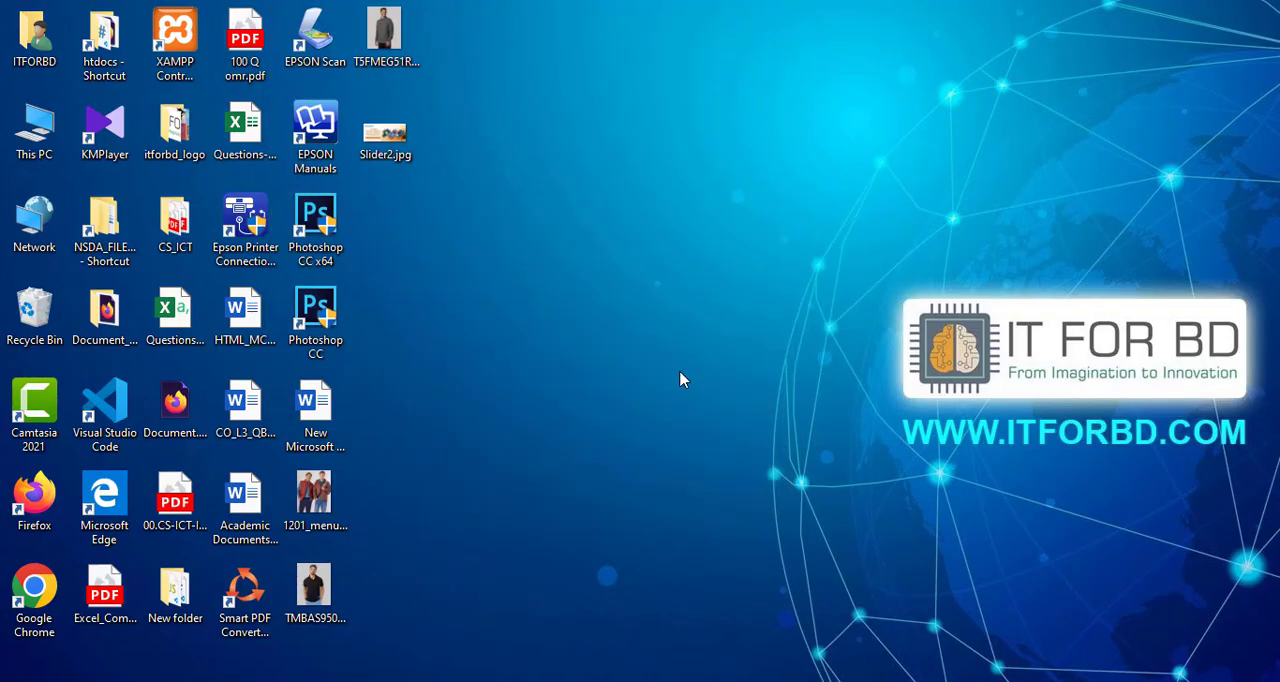